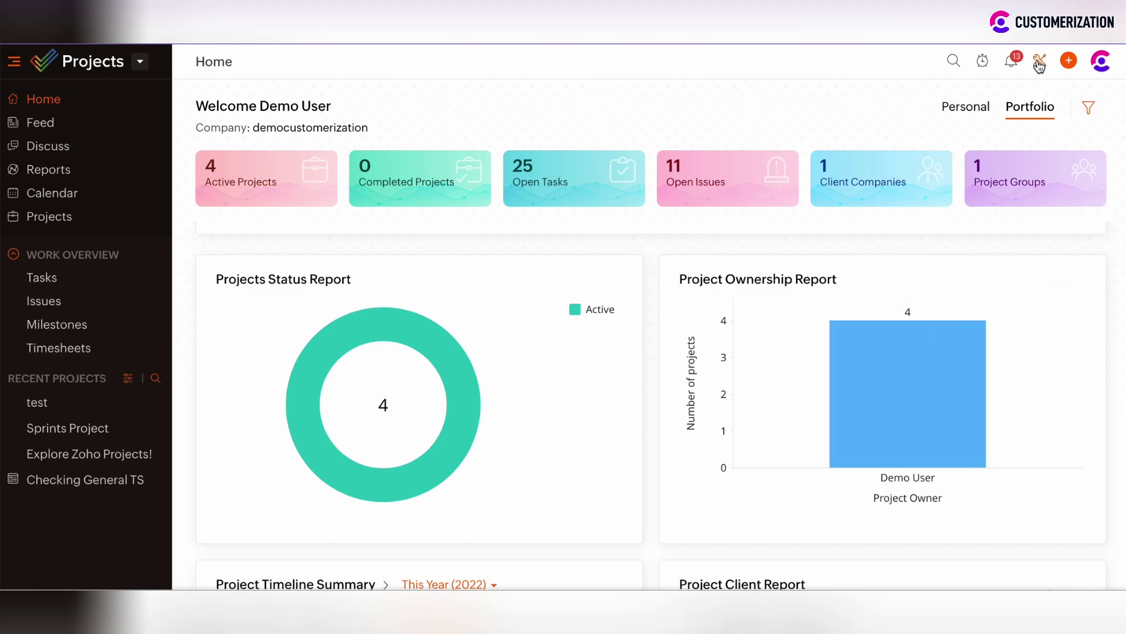
Open the Tasks Standard Layout under Setup > Customization > Layouts and Fields.
click(1040, 63)
click(58, 423)
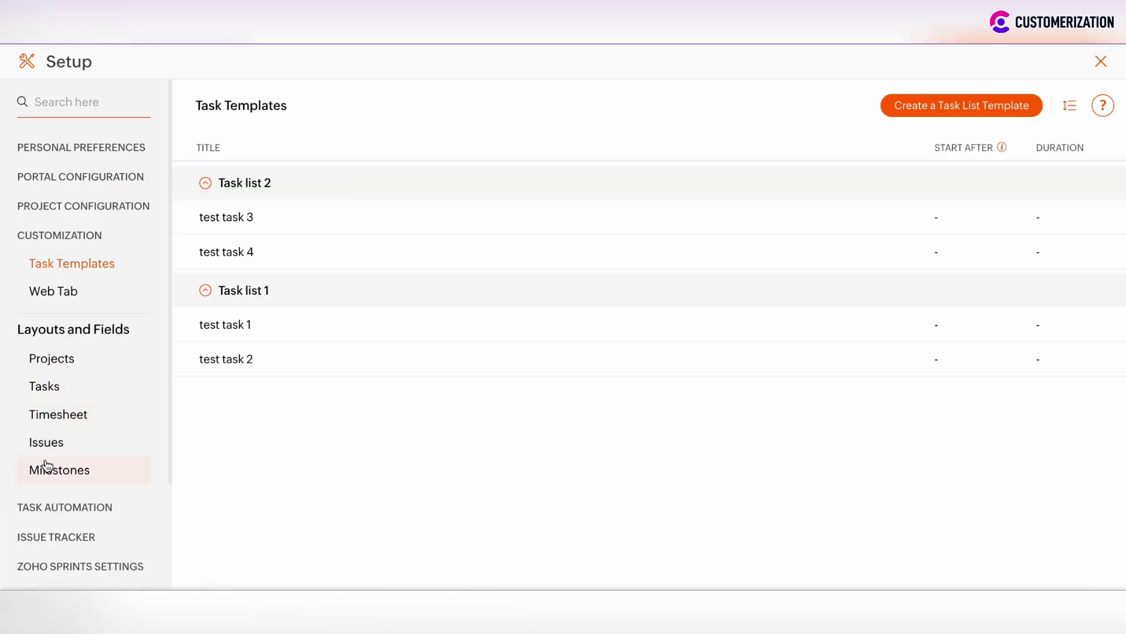
click(45, 393)
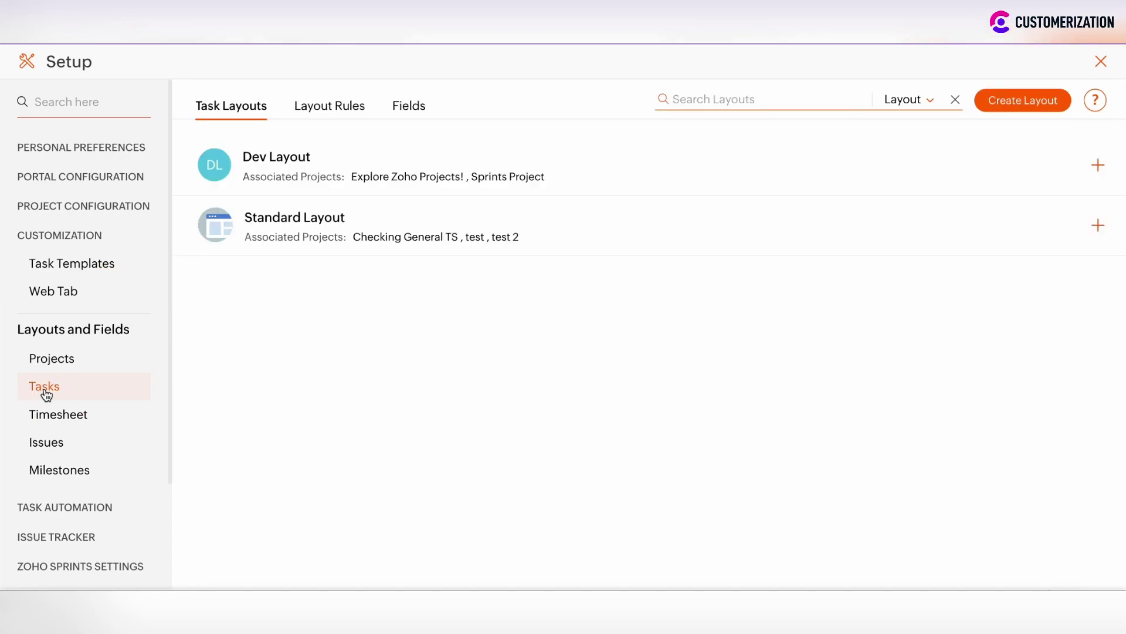
click(293, 224)
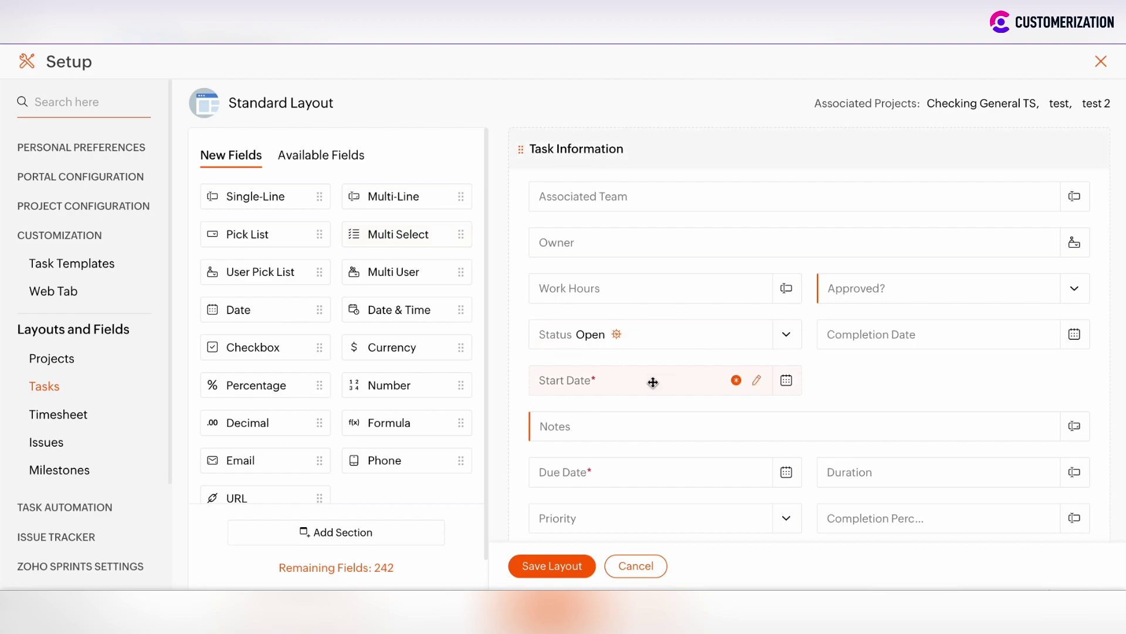
scroll(648, 381, down, 5)
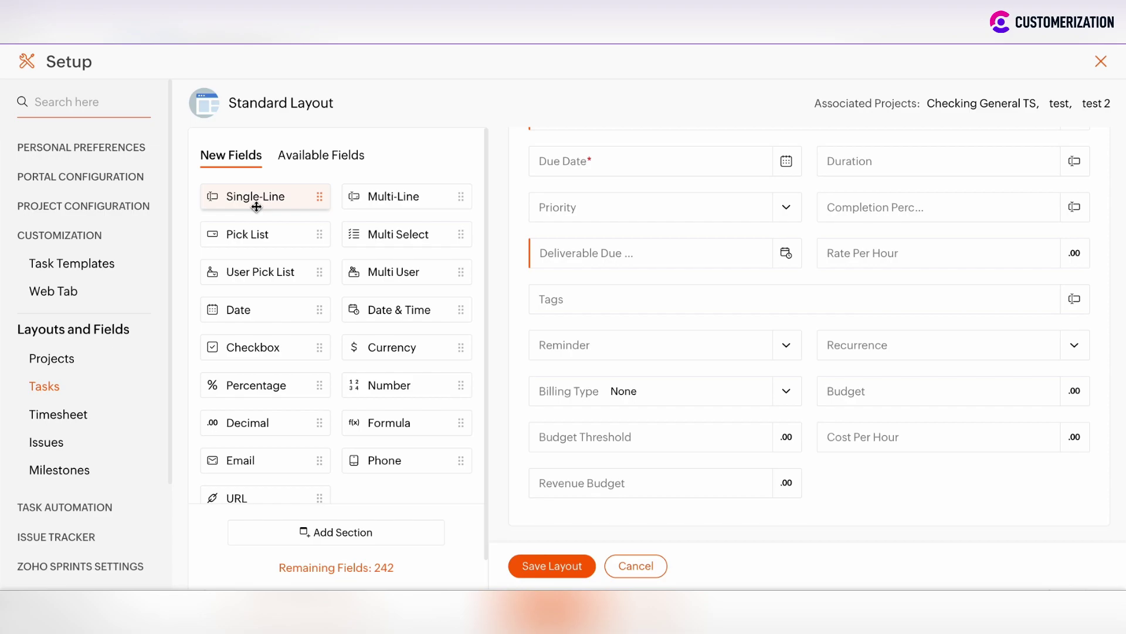
Add a mandatory single-line 'Test field' with default 'test' and a tooltip, hidden from client users.
drag(241, 198, 587, 505)
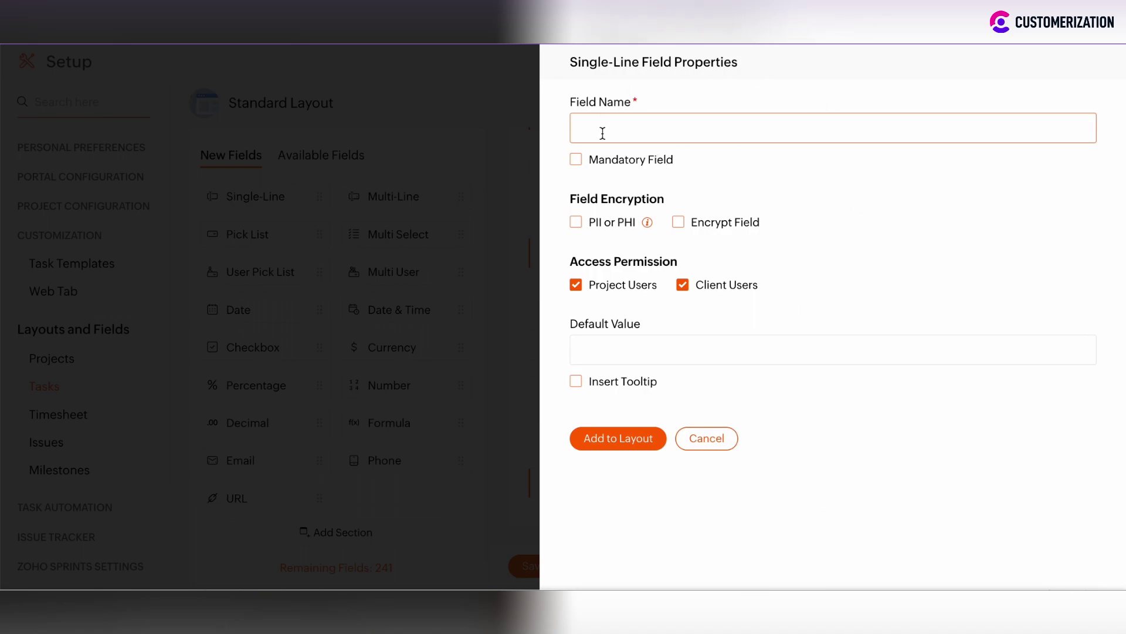
text(Test field)
click(590, 164)
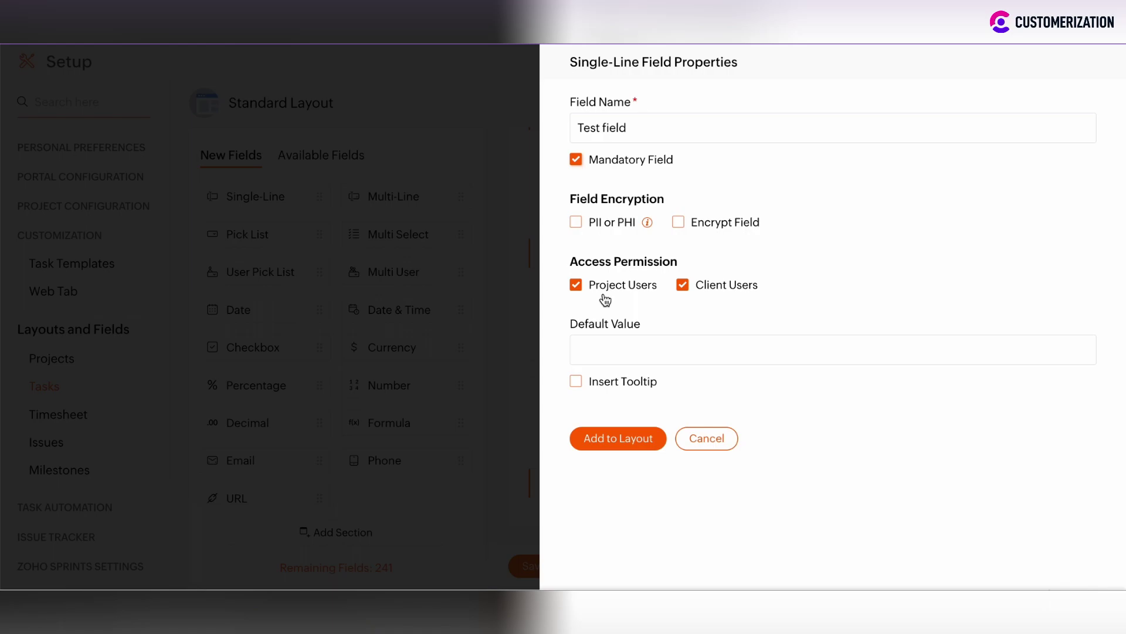
click(682, 285)
click(608, 345)
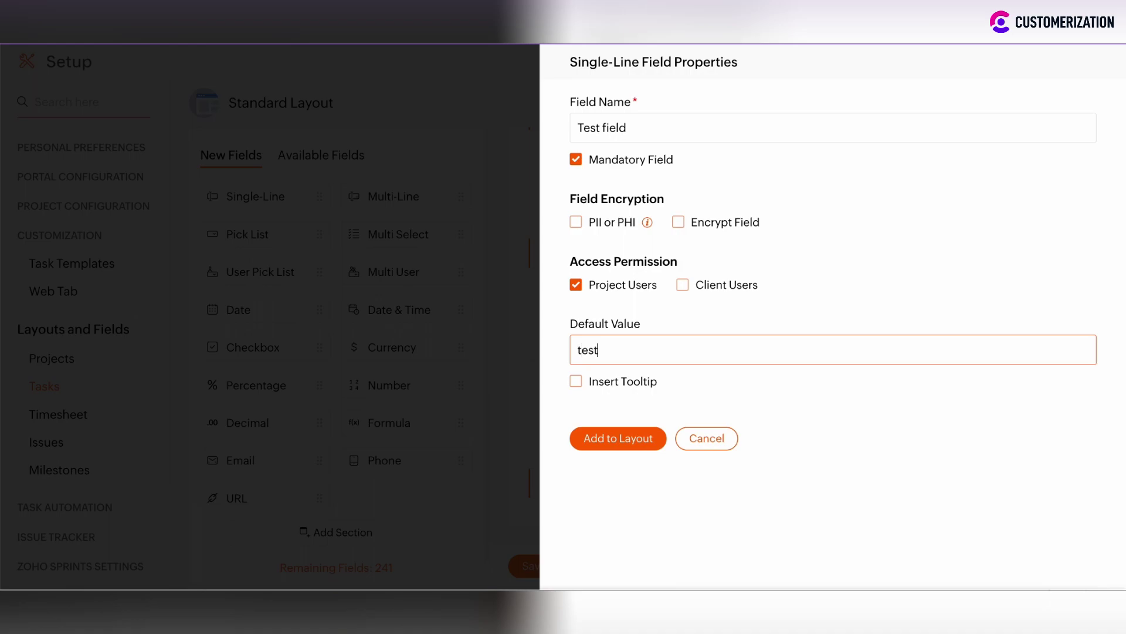
click(601, 383)
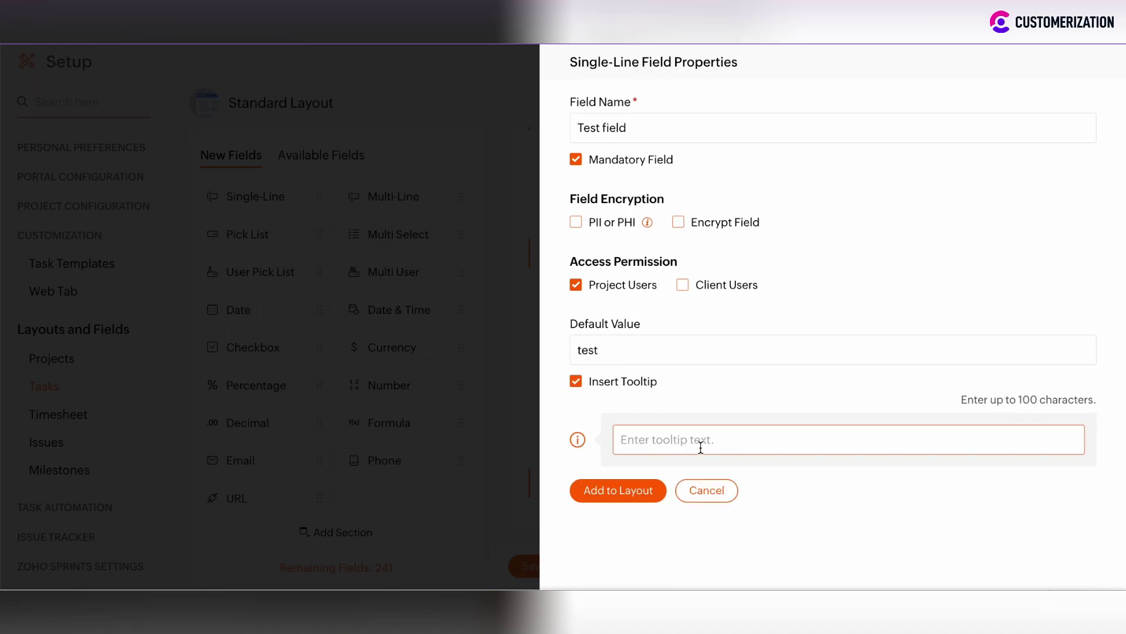
text(tooltip)
click(646, 492)
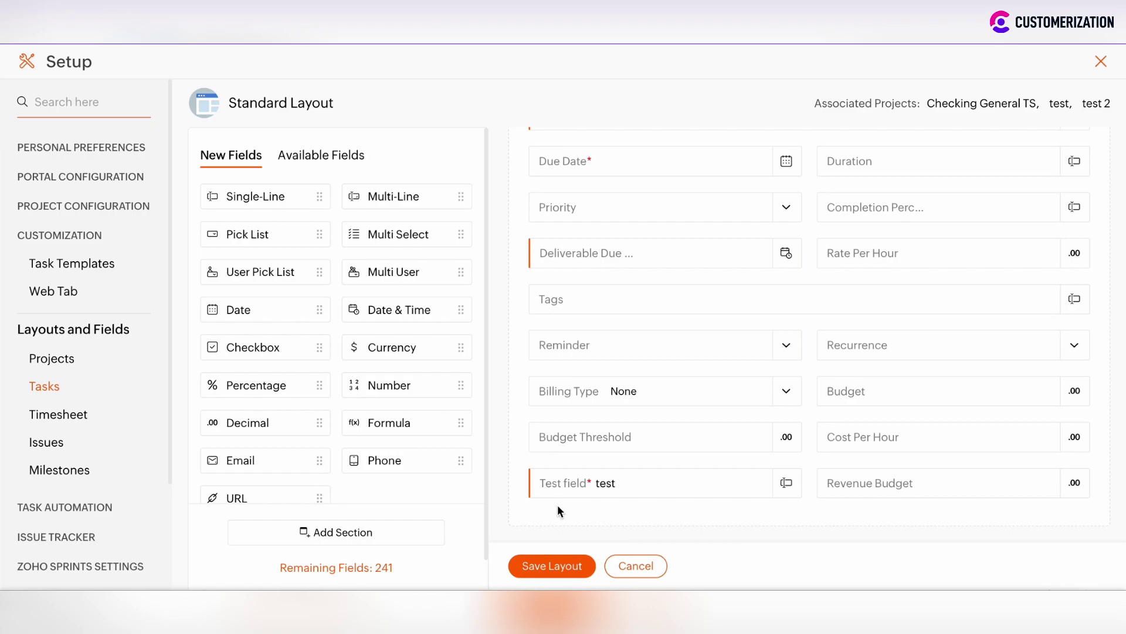
Create a mandatory pick list field named Picklist, hidden from client users.
drag(233, 233, 558, 503)
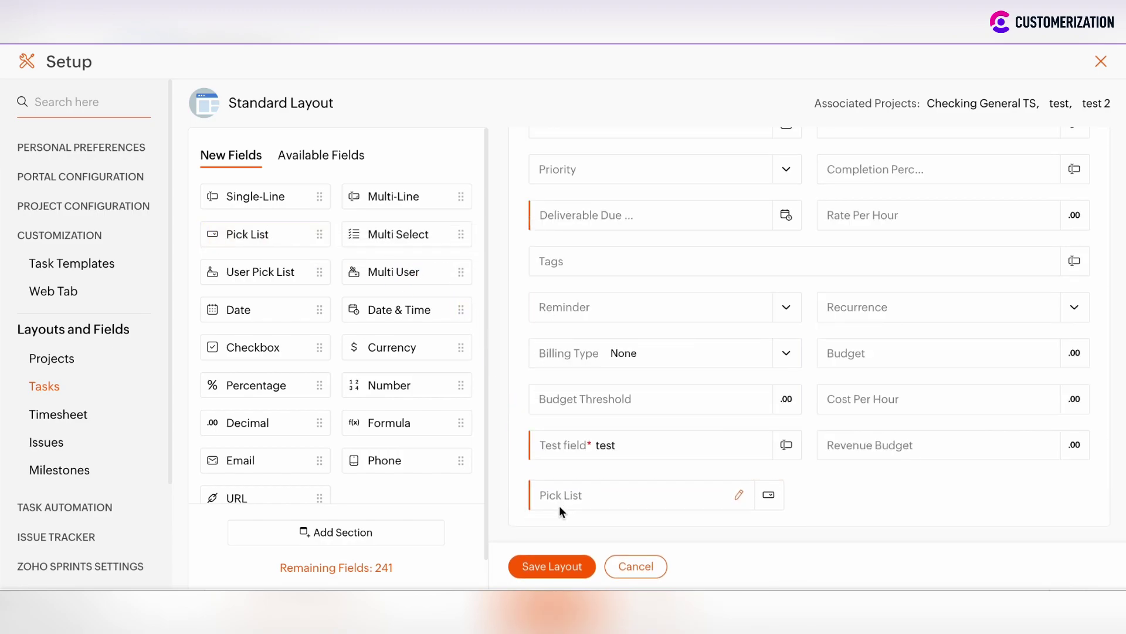
text(Picklist)
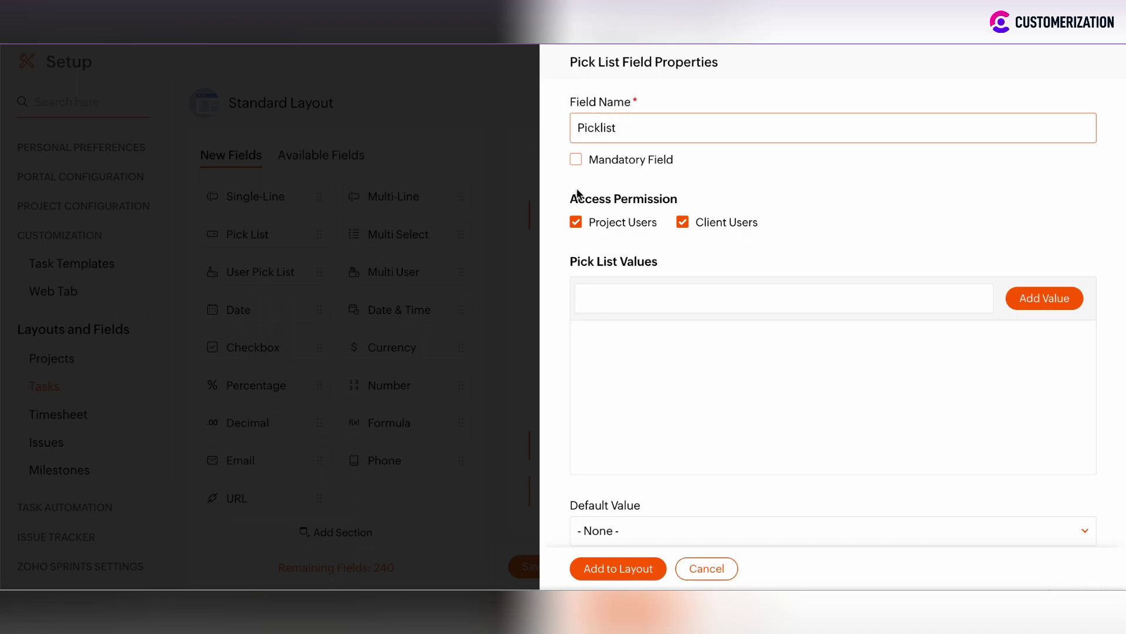
click(682, 222)
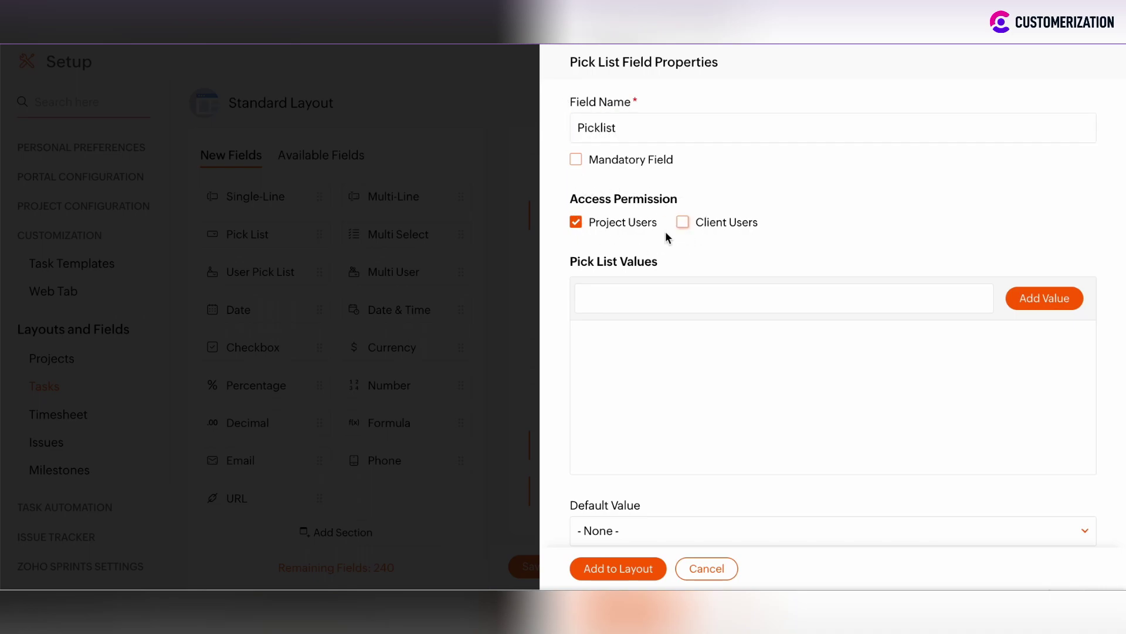
click(577, 162)
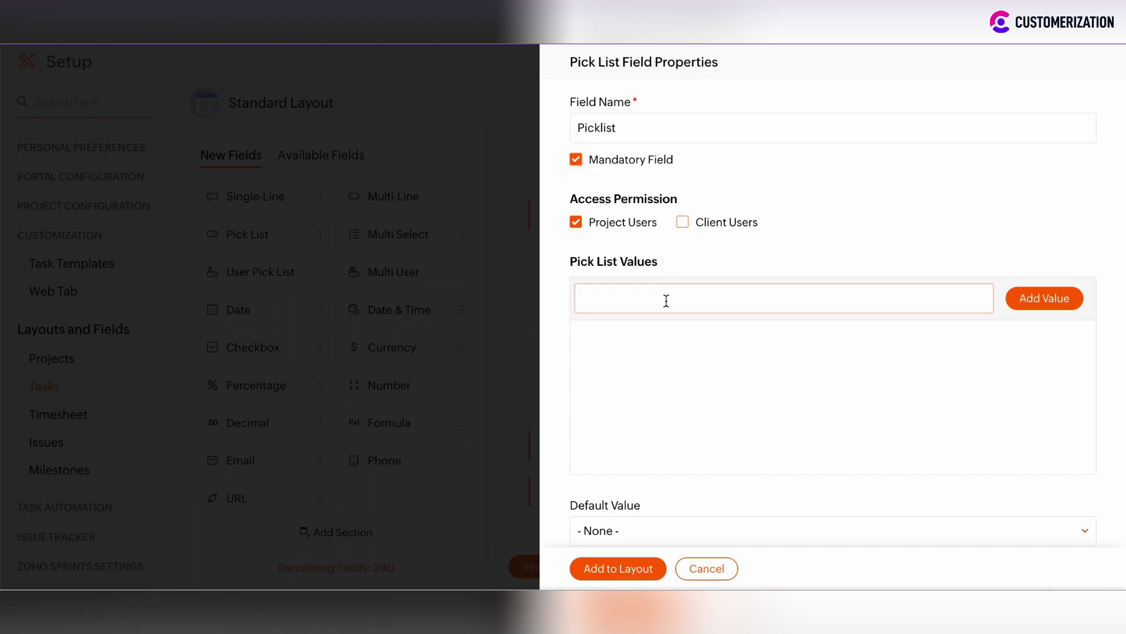
scroll(651, 297, down, 1)
Give Picklist the options 1, 2 and 3 with default 1, and add it to the layout.
click(608, 242)
text(1)
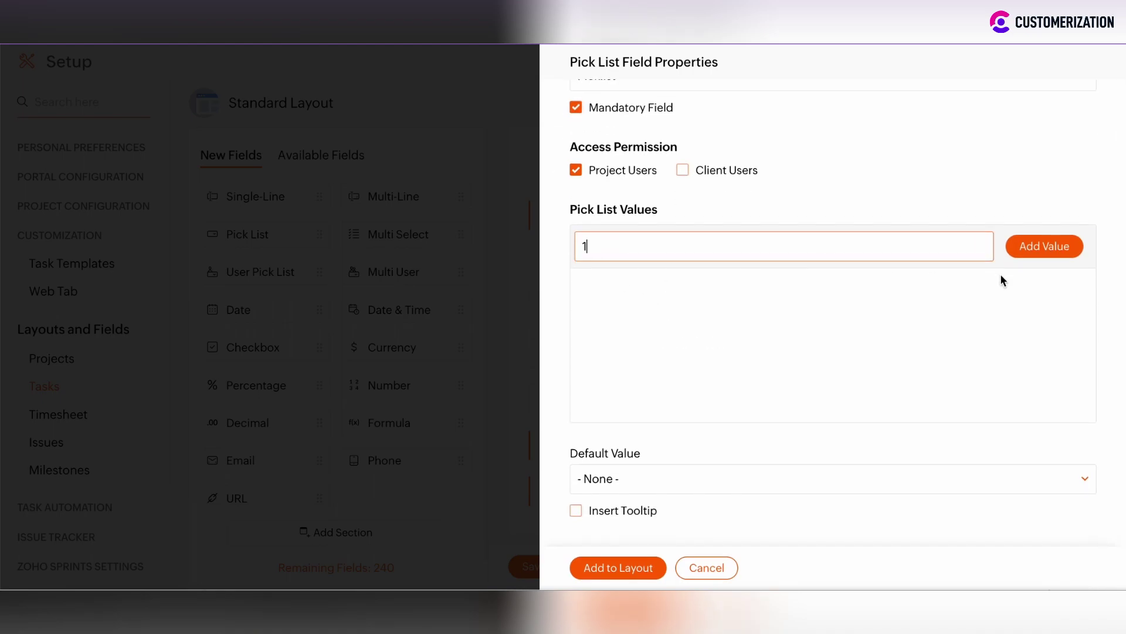
click(1030, 244)
click(757, 238)
text(2)
click(1041, 246)
click(714, 250)
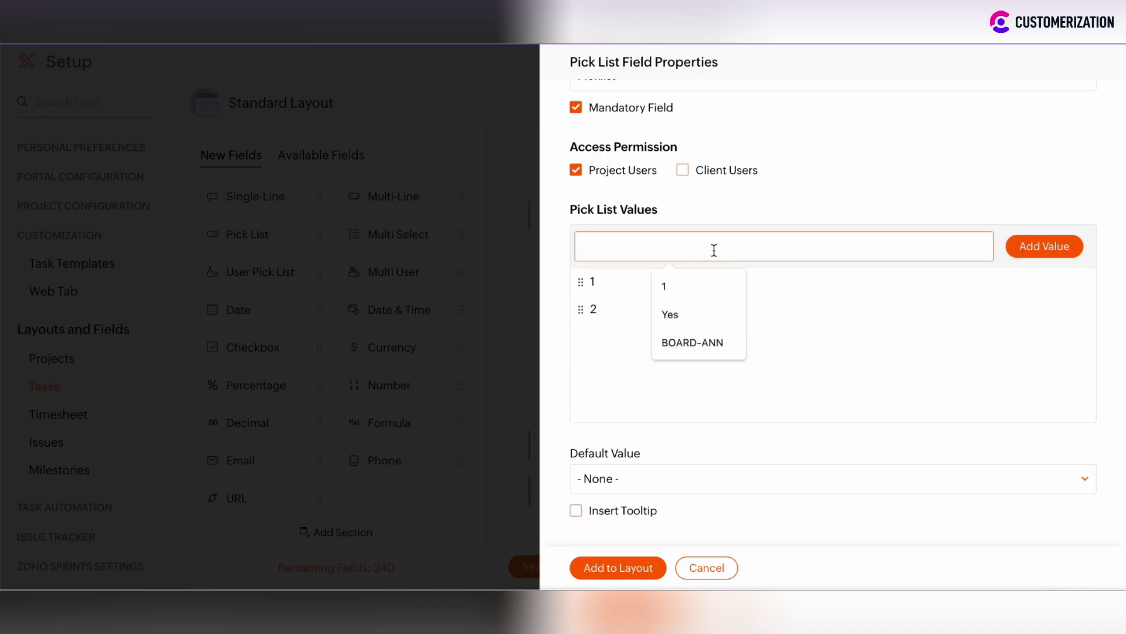
text(3)
click(1032, 246)
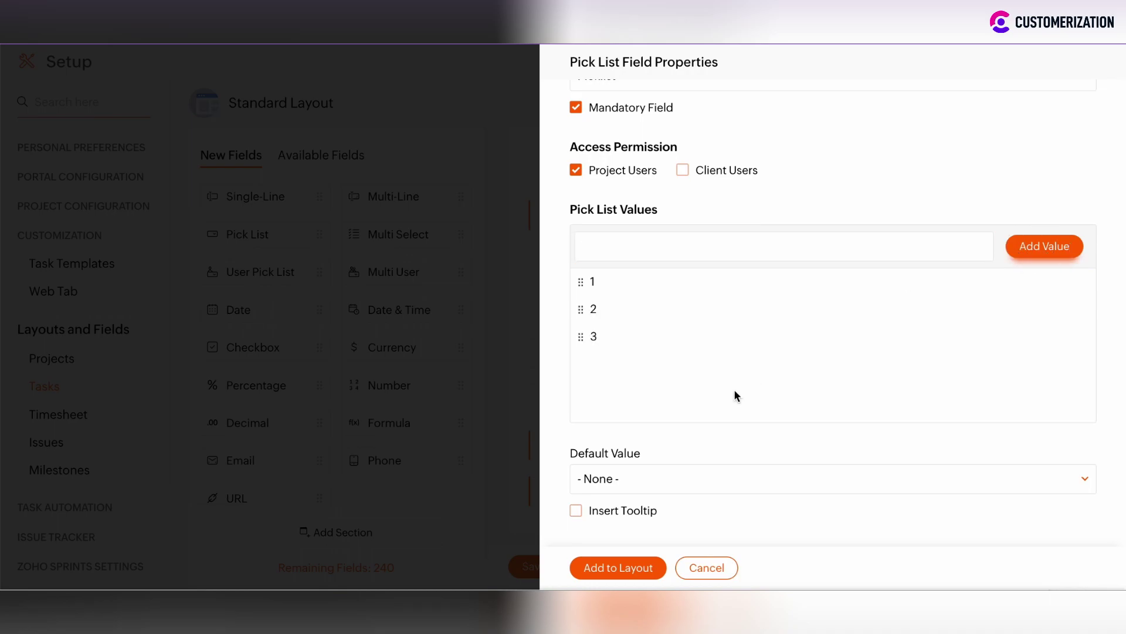
click(646, 483)
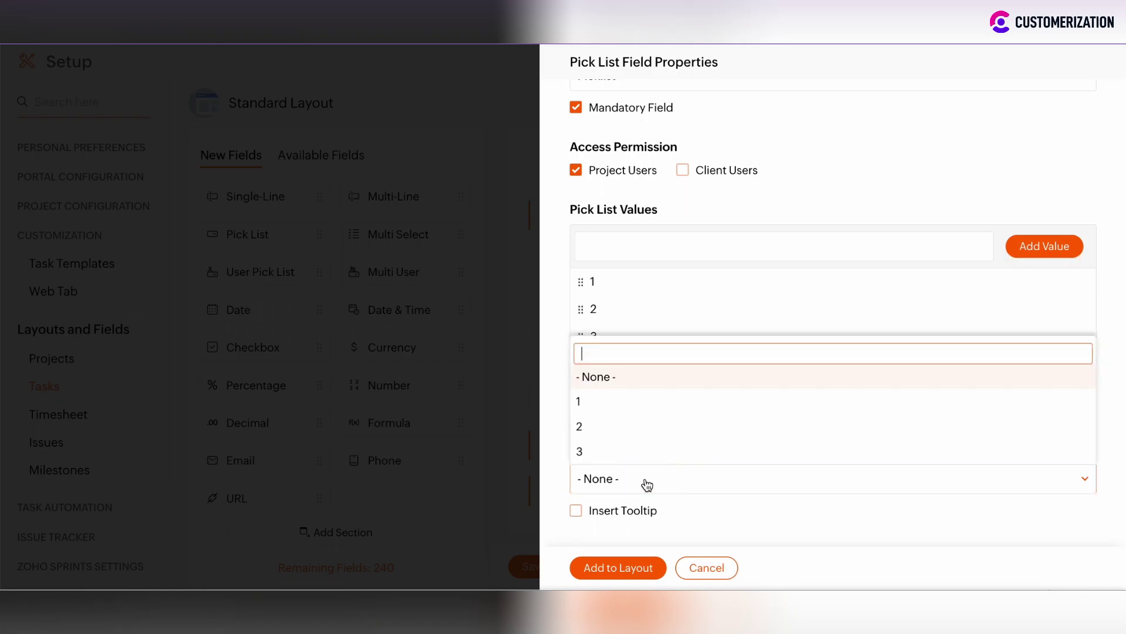
click(594, 404)
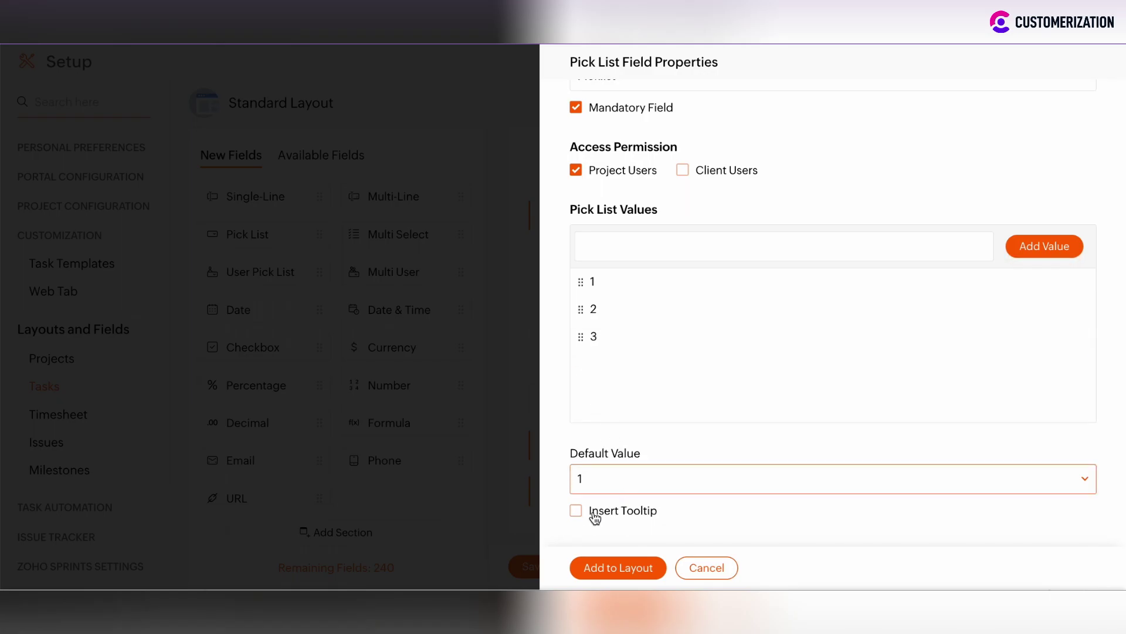
click(640, 577)
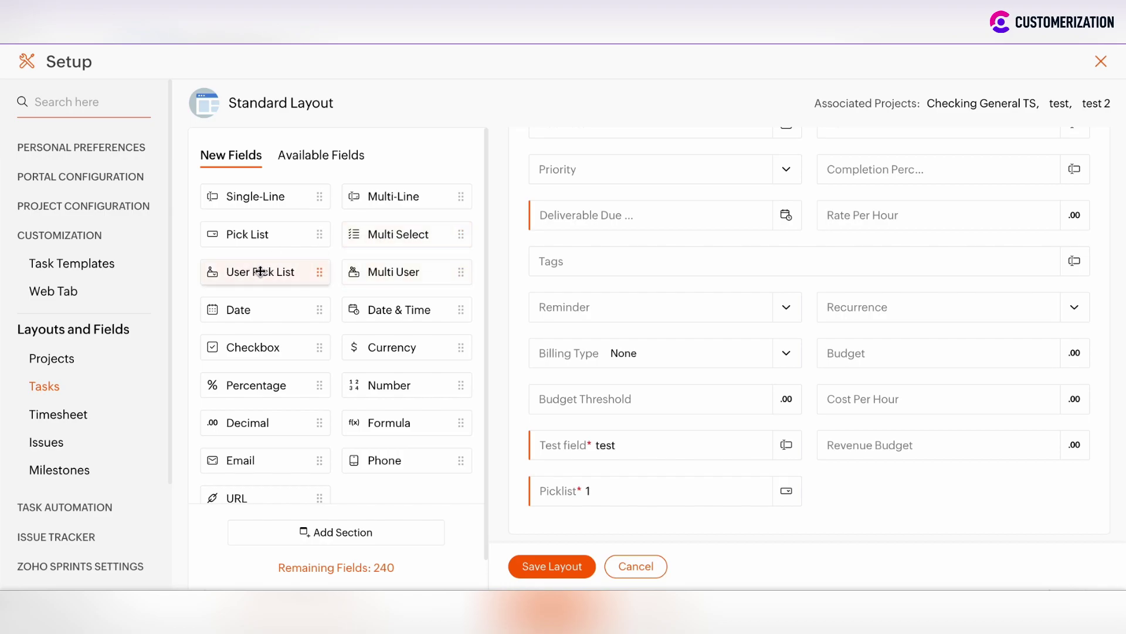
Add a Users pick-list field offering two project users, hidden from client users.
drag(240, 272, 568, 501)
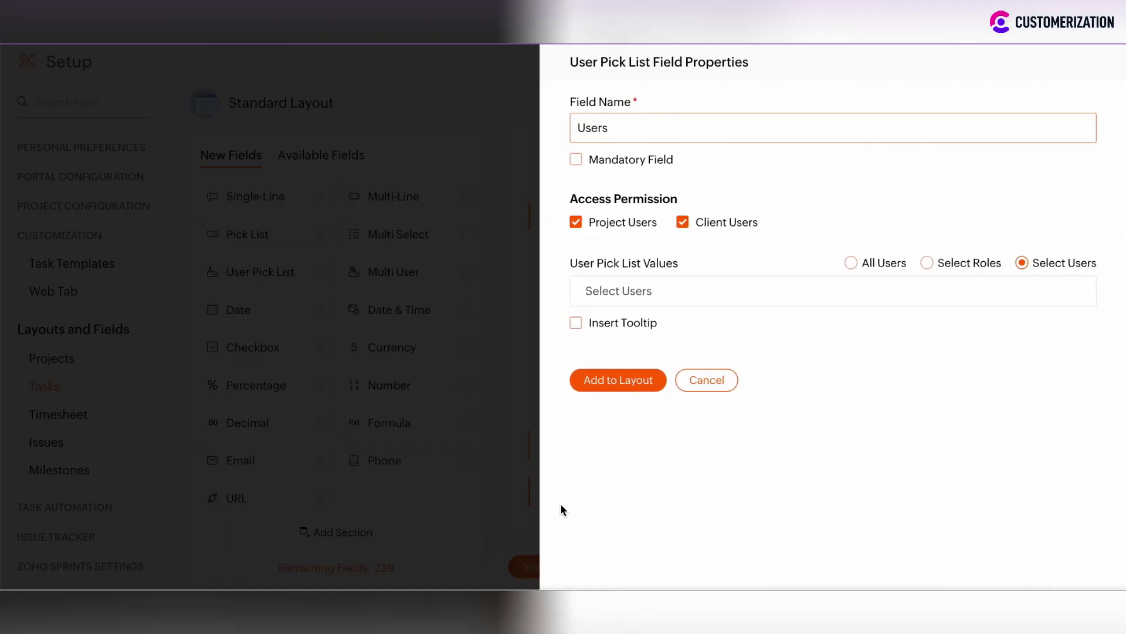
click(683, 223)
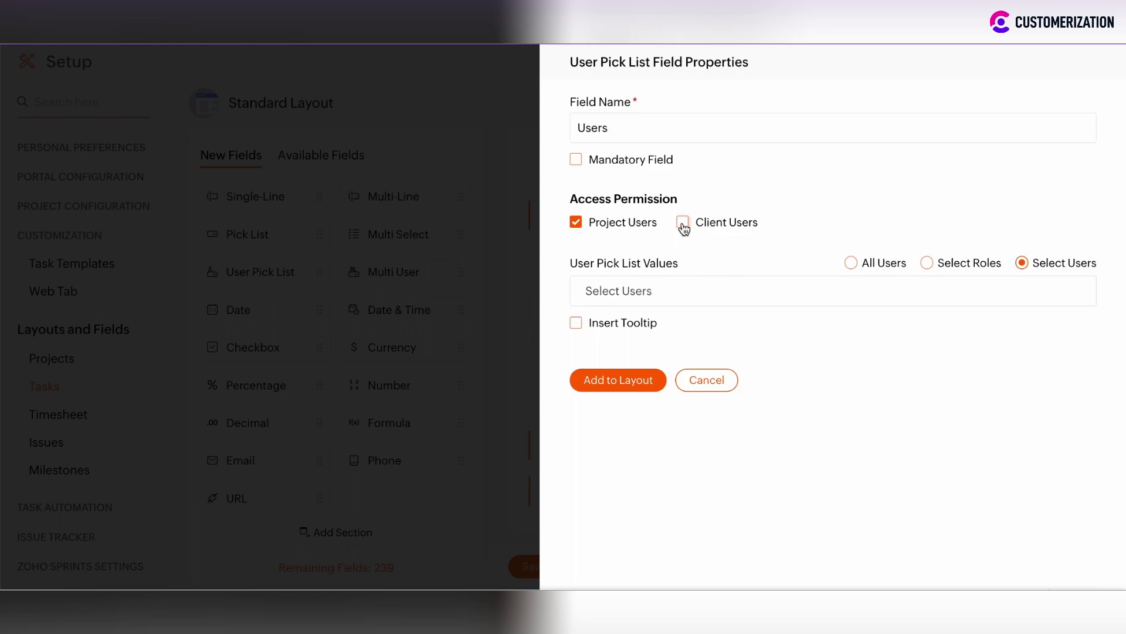
click(630, 290)
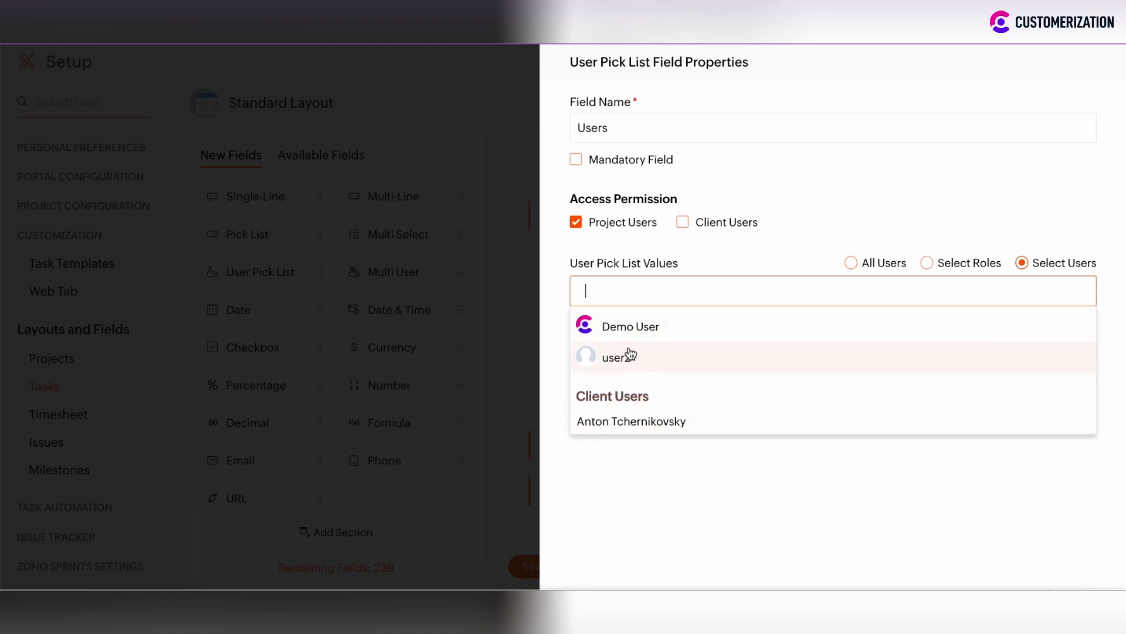
click(632, 329)
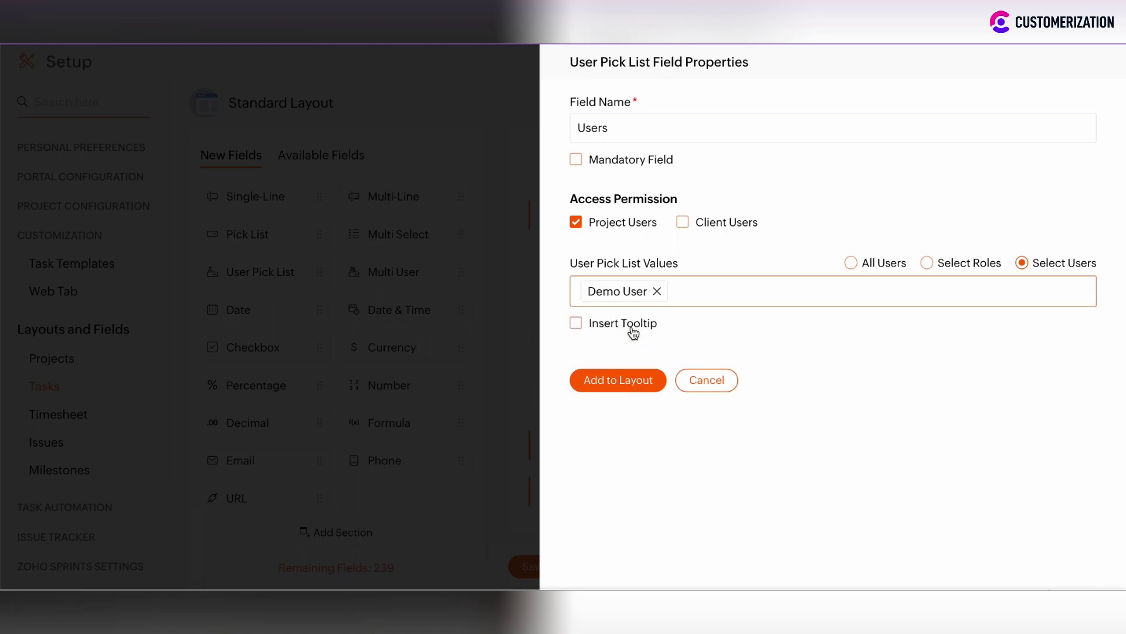
click(686, 297)
click(656, 345)
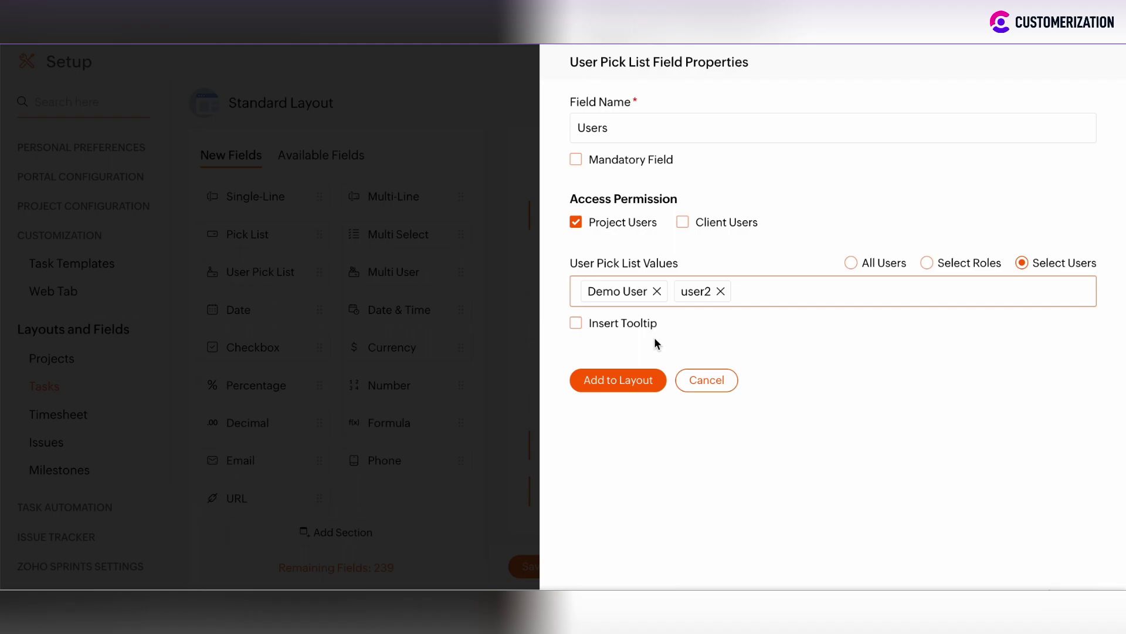
click(635, 386)
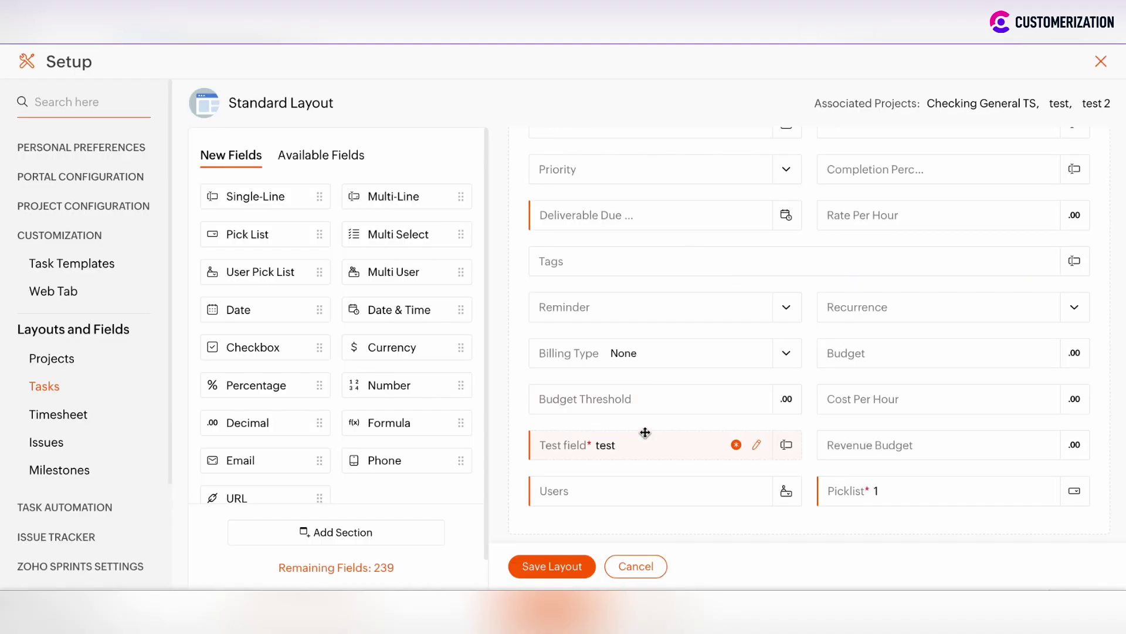
scroll(646, 432, down, 1)
scroll(289, 424, down, 1)
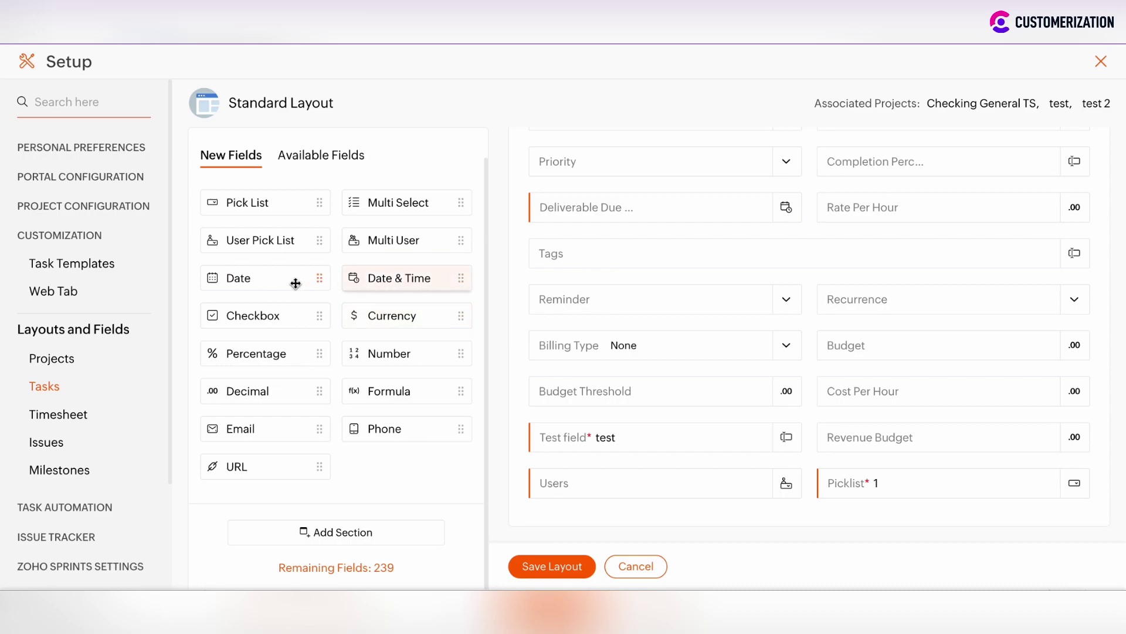
Add a Date field named 'Date' below Users, with client-user visibility changed.
click(231, 282)
drag(232, 282, 555, 509)
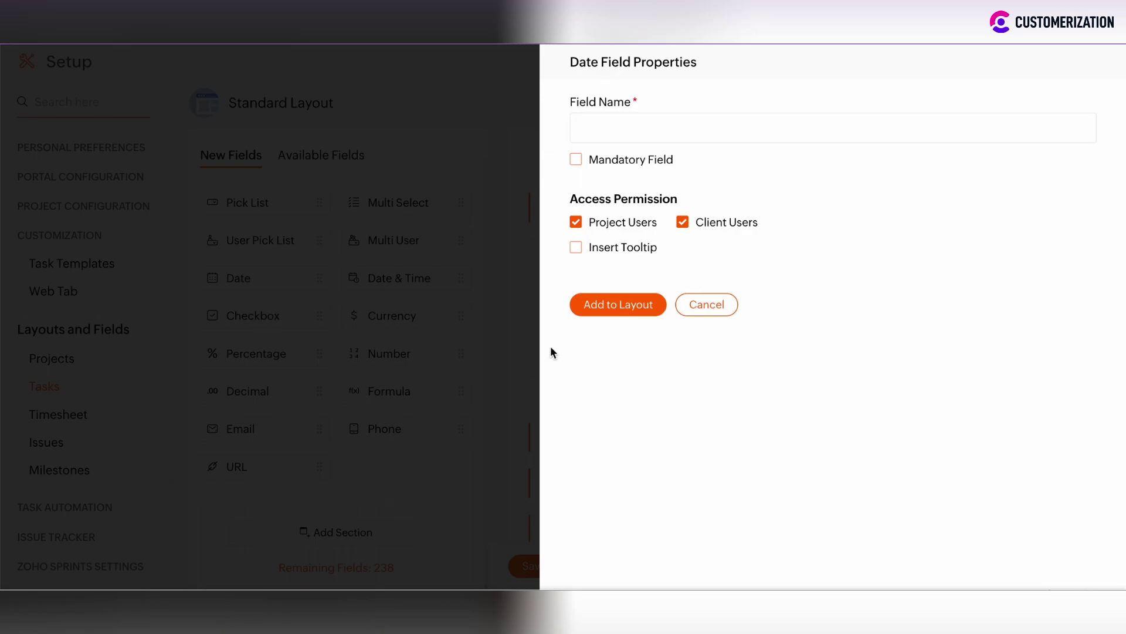
click(622, 139)
text(Date)
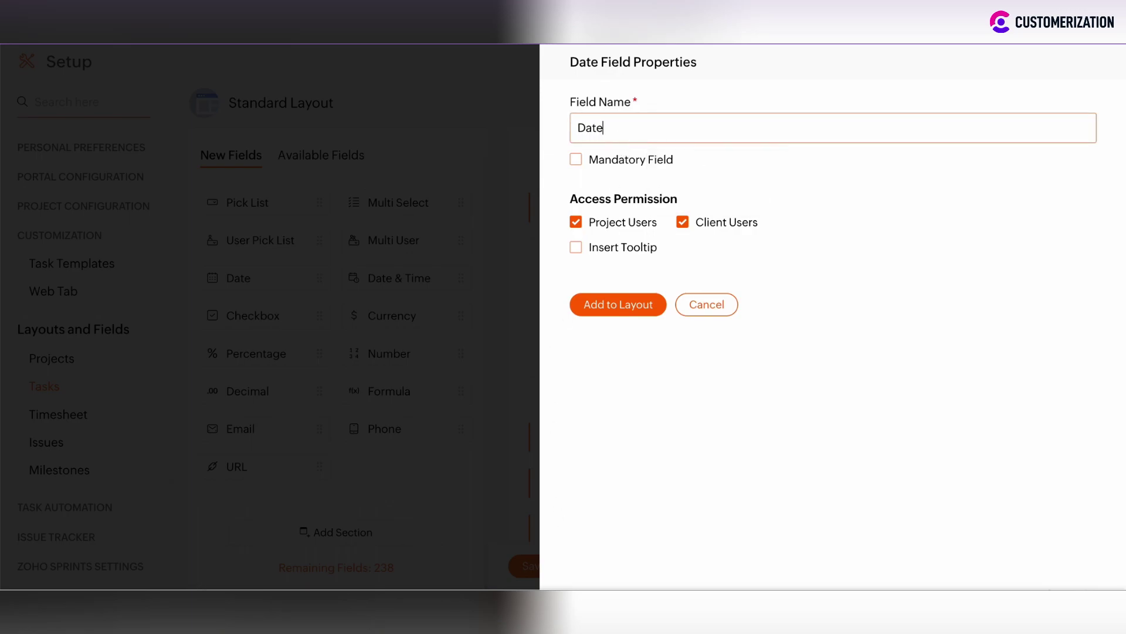
click(682, 222)
click(623, 304)
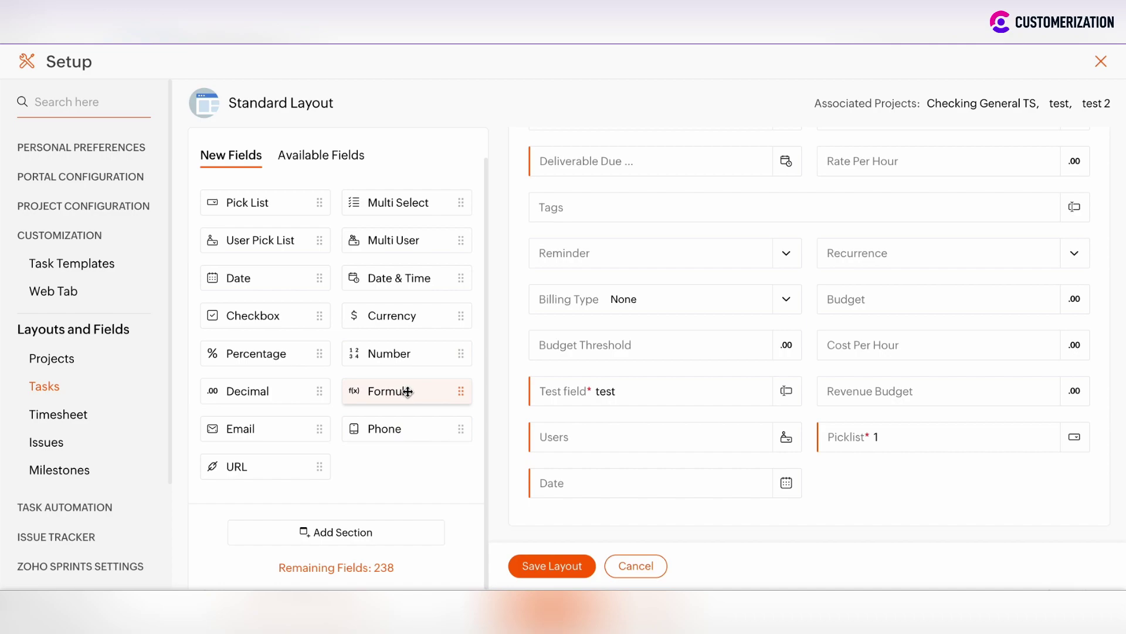
click(303, 156)
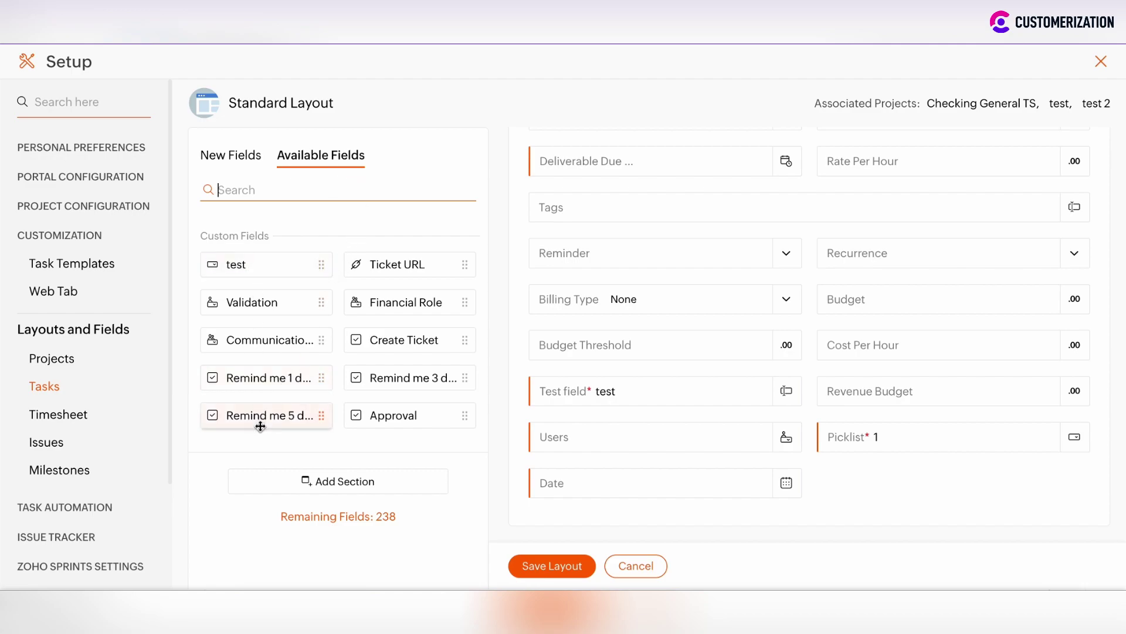
click(232, 154)
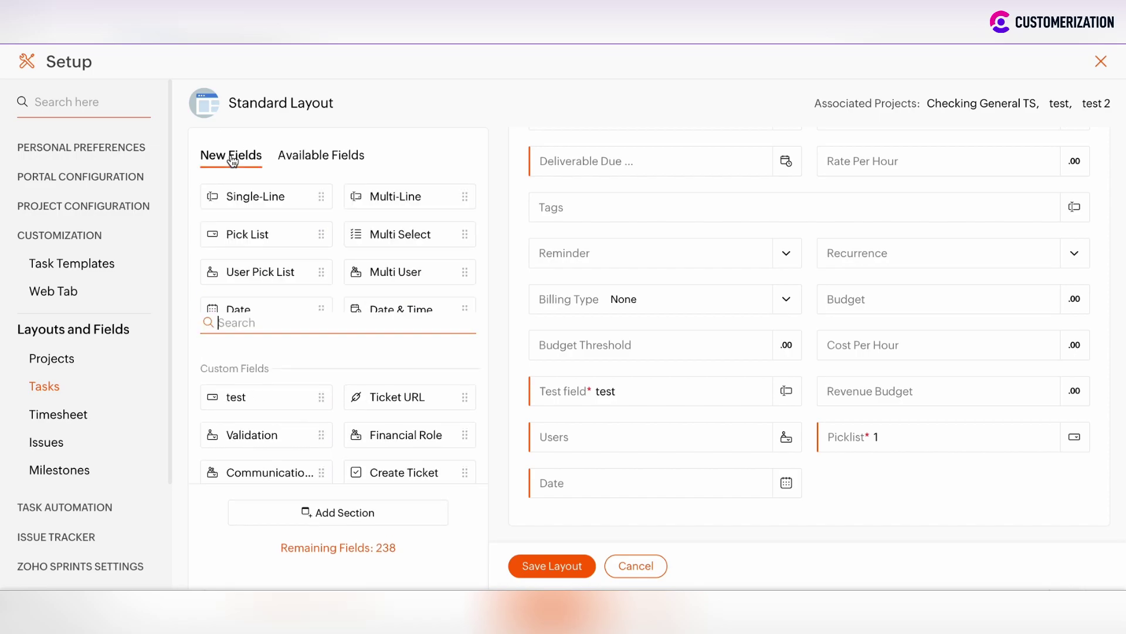
scroll(369, 427, down, 1)
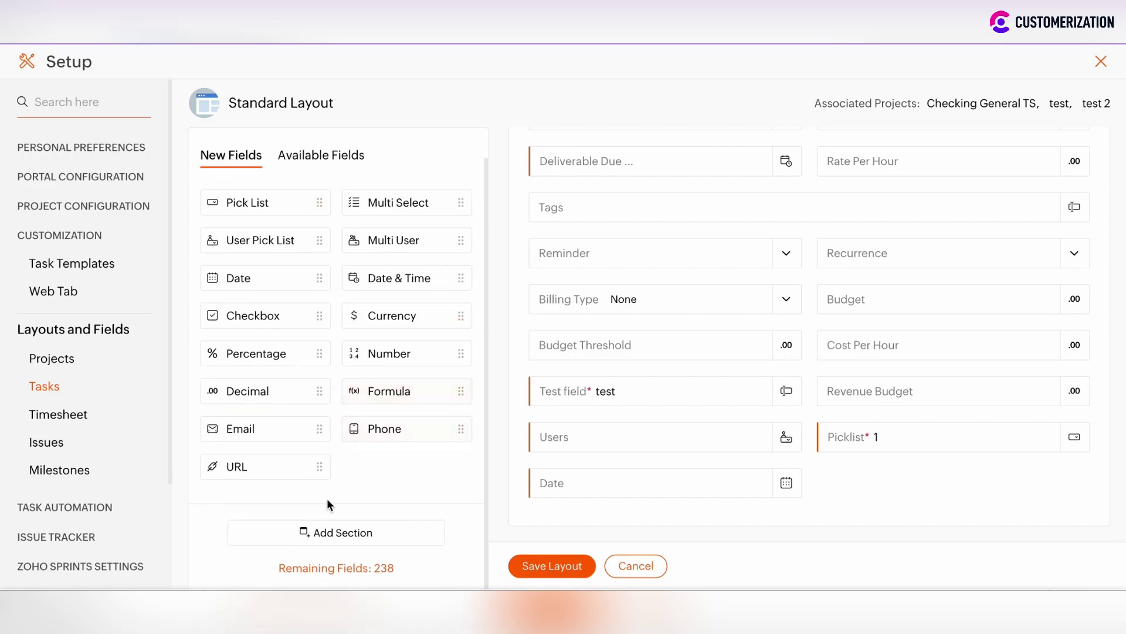
Add a new section at the bottom of the layout and rename it 'Section'.
drag(325, 536, 822, 385)
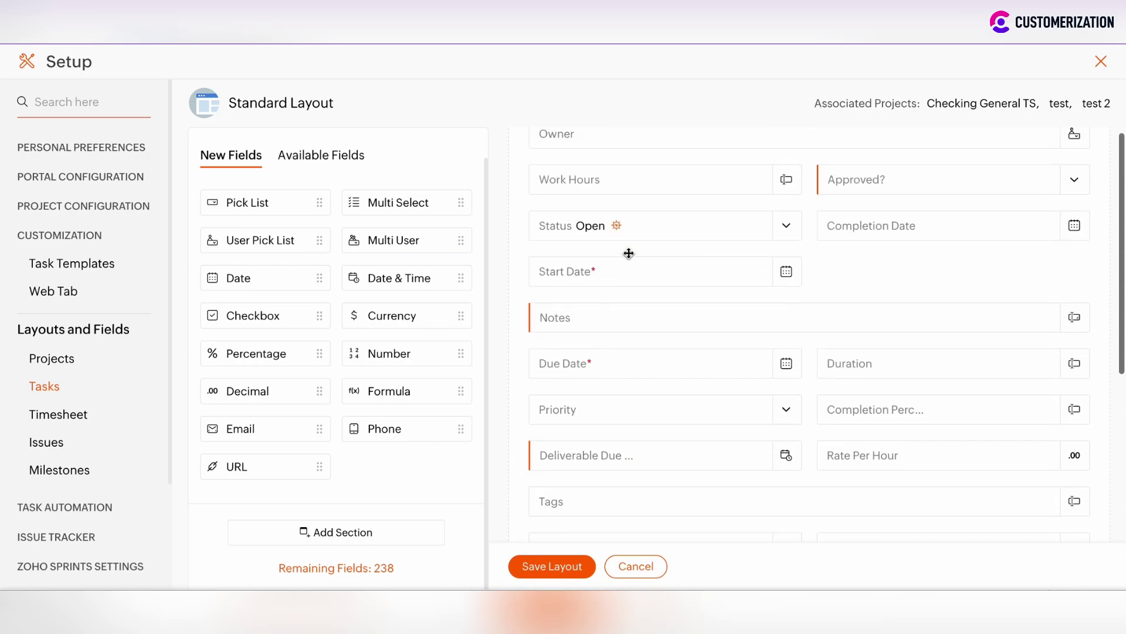
scroll(586, 223, up, 2)
scroll(638, 317, down, 10)
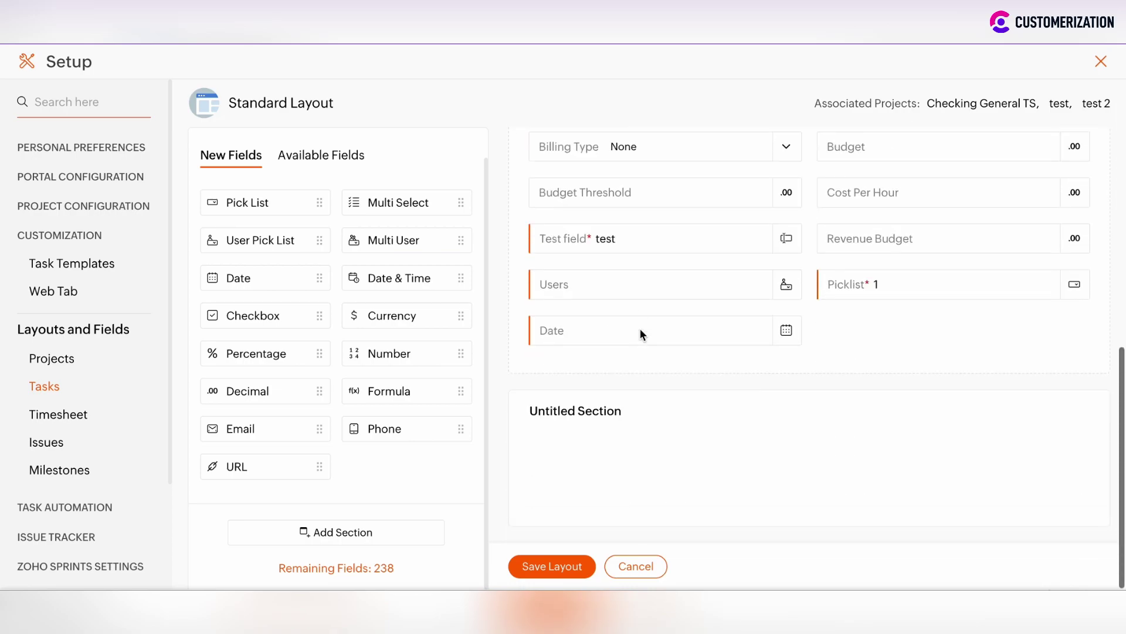
double_click(553, 410)
key(BackSpace)
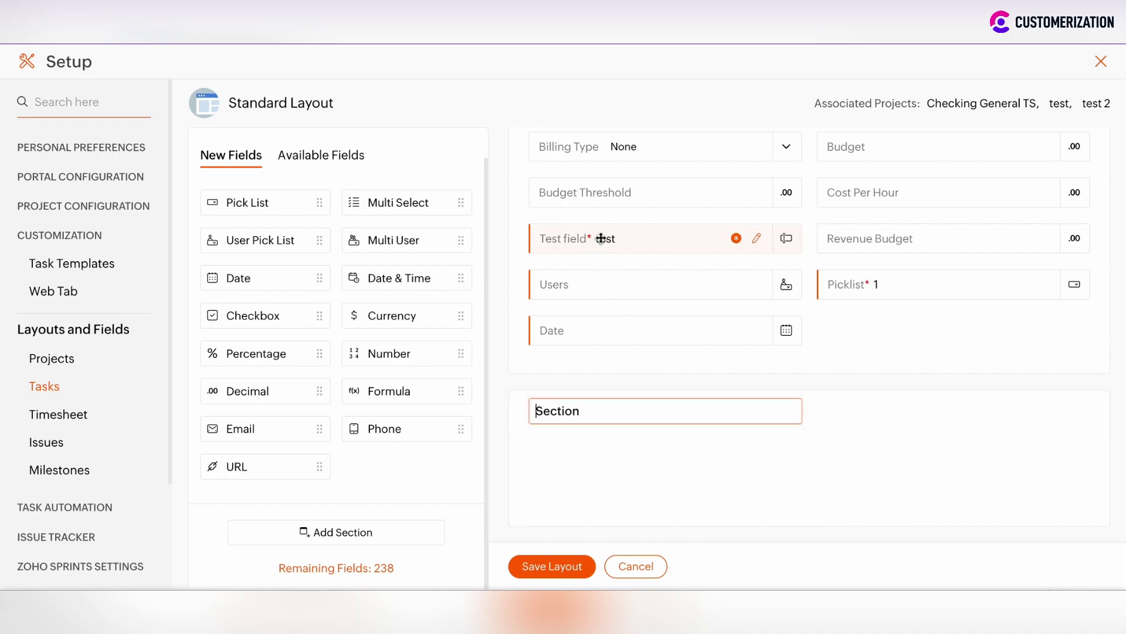
Move Test field, Users, Date and Picklist into the new Section.
drag(601, 238, 592, 472)
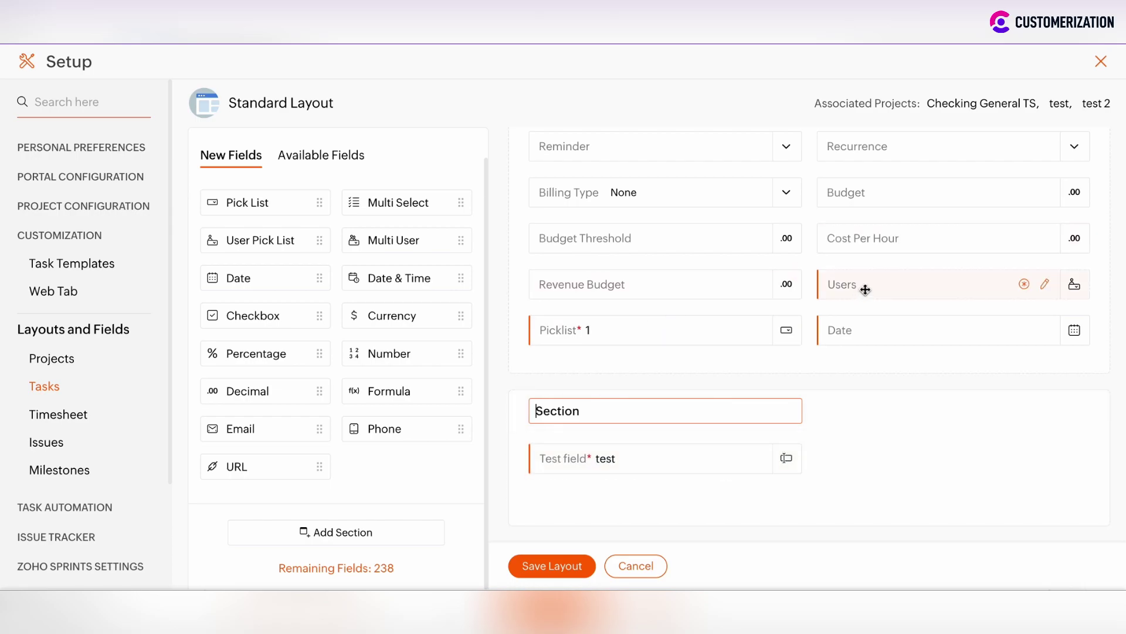
drag(864, 289, 542, 484)
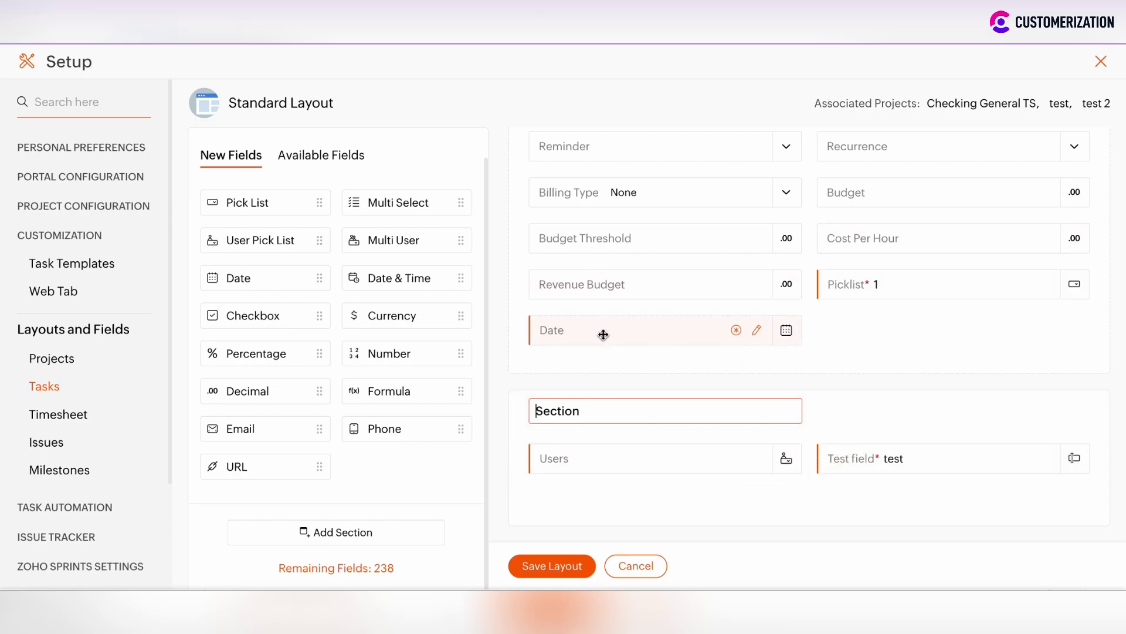
drag(603, 332, 606, 506)
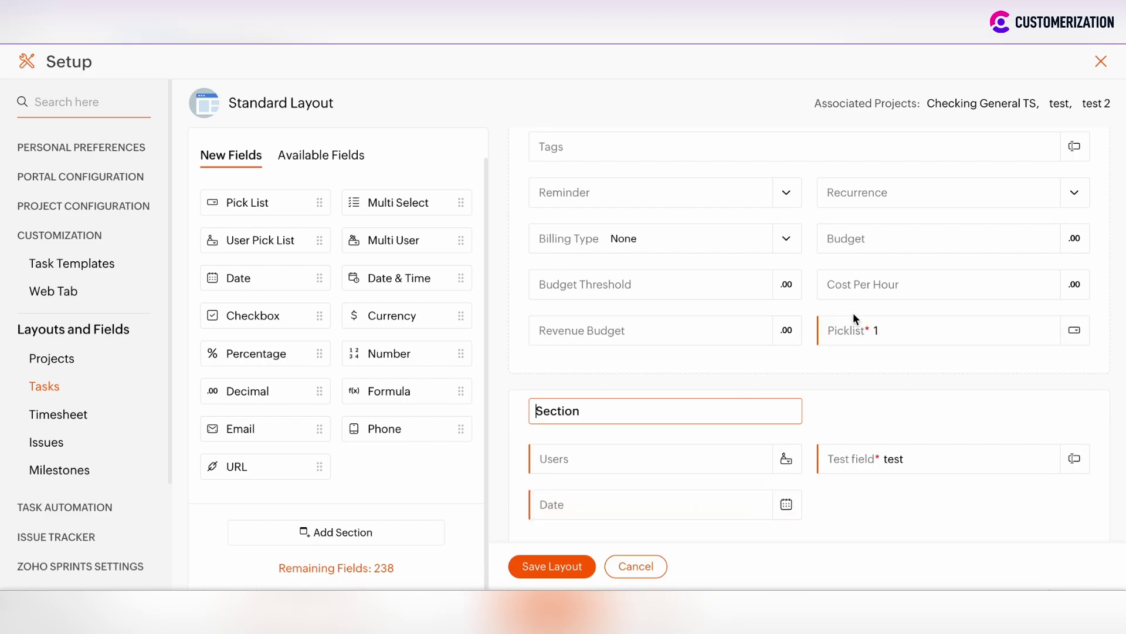
drag(853, 329, 841, 515)
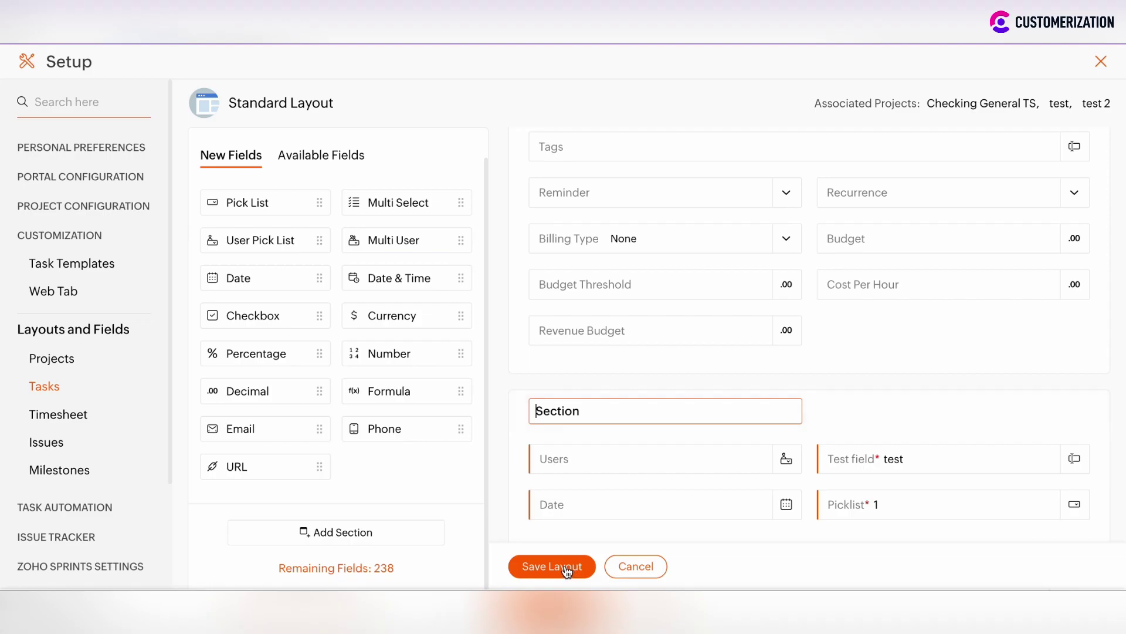
Save the layout, apply it to the associated projects, and exit Setup.
click(545, 567)
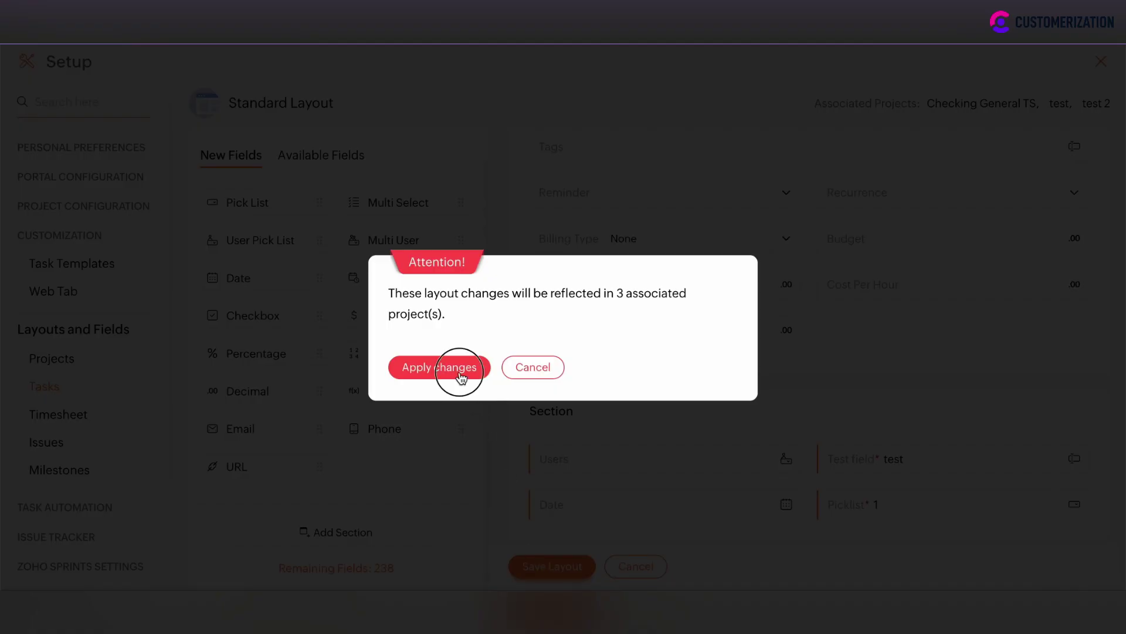
click(460, 373)
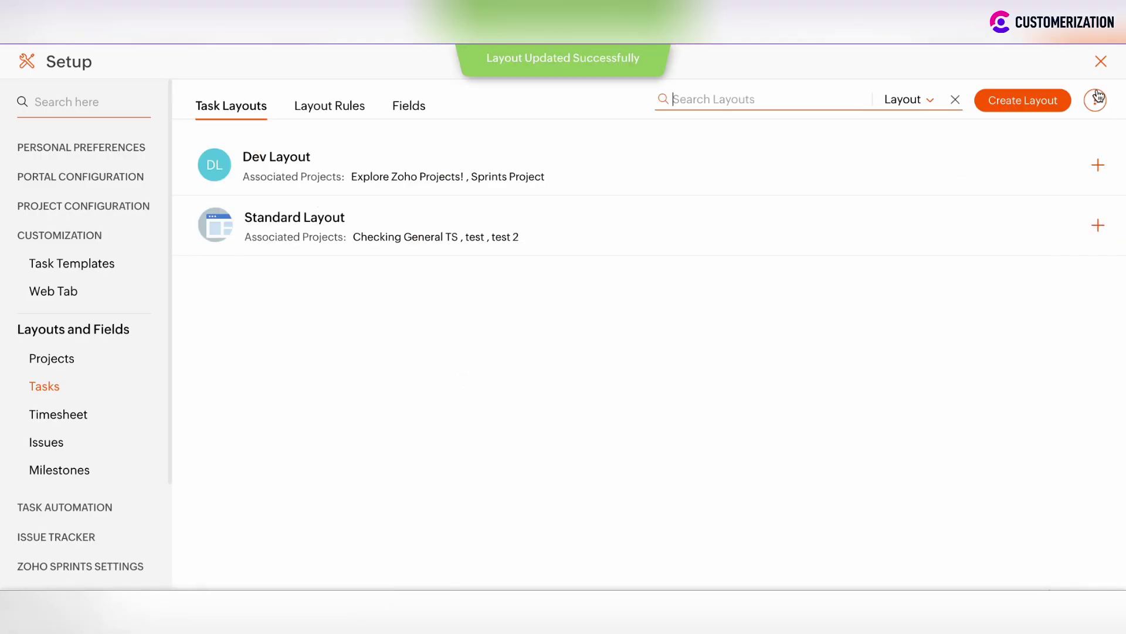
click(1101, 64)
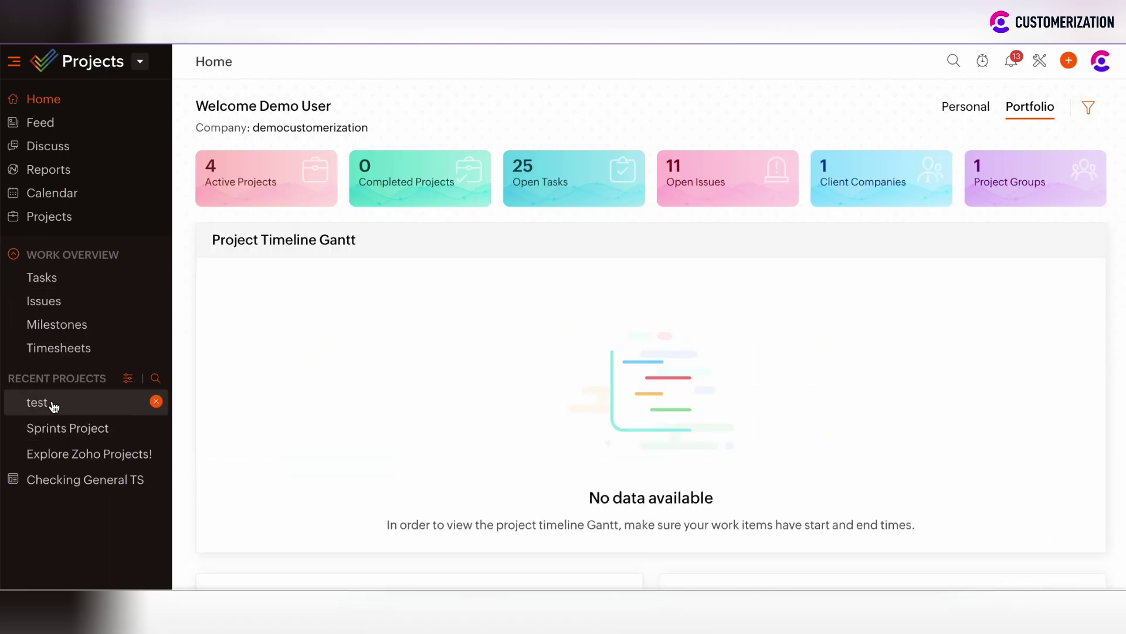
Open task 'test 2' from the test project's board.
click(52, 403)
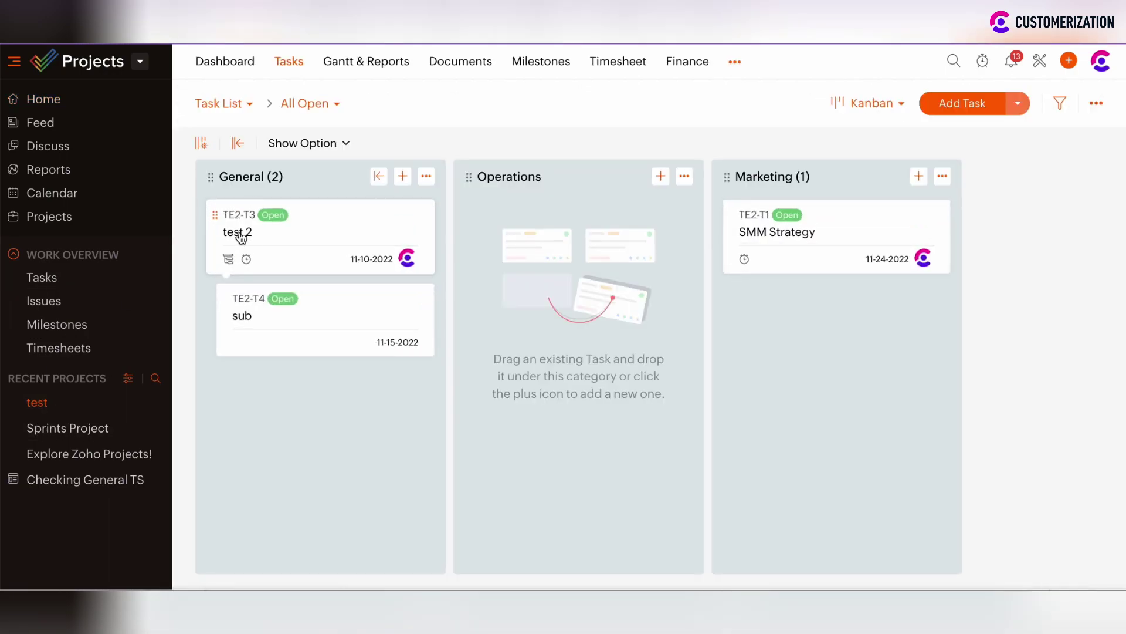
click(240, 231)
scroll(489, 371, down, 10)
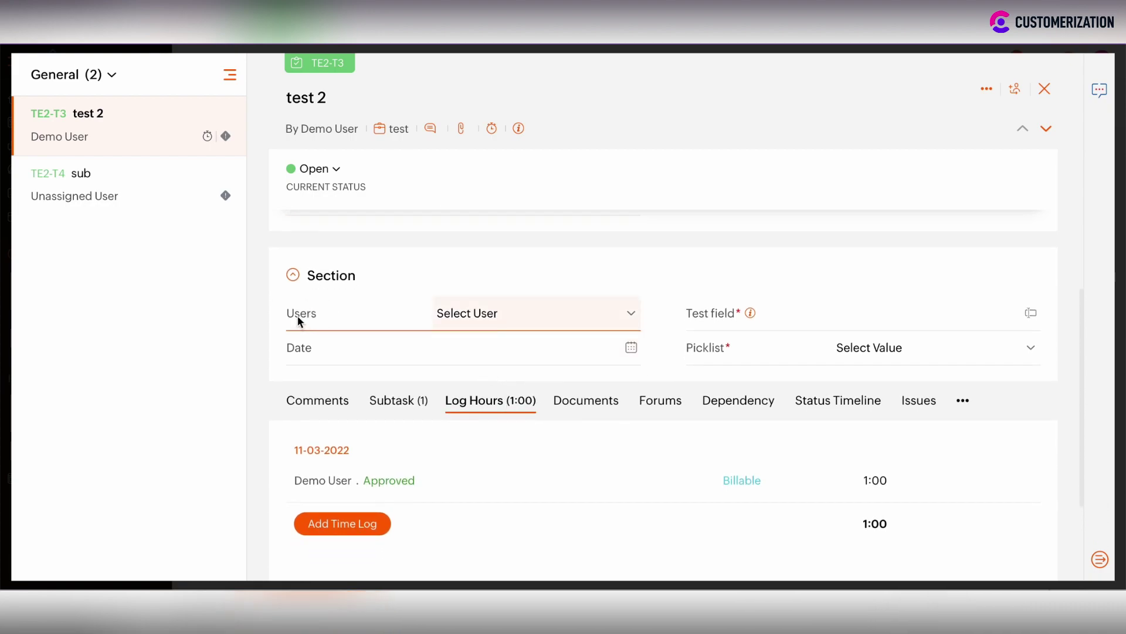
Check the Users options, then set Date to 11-10-2022 and Picklist to 2.
click(512, 316)
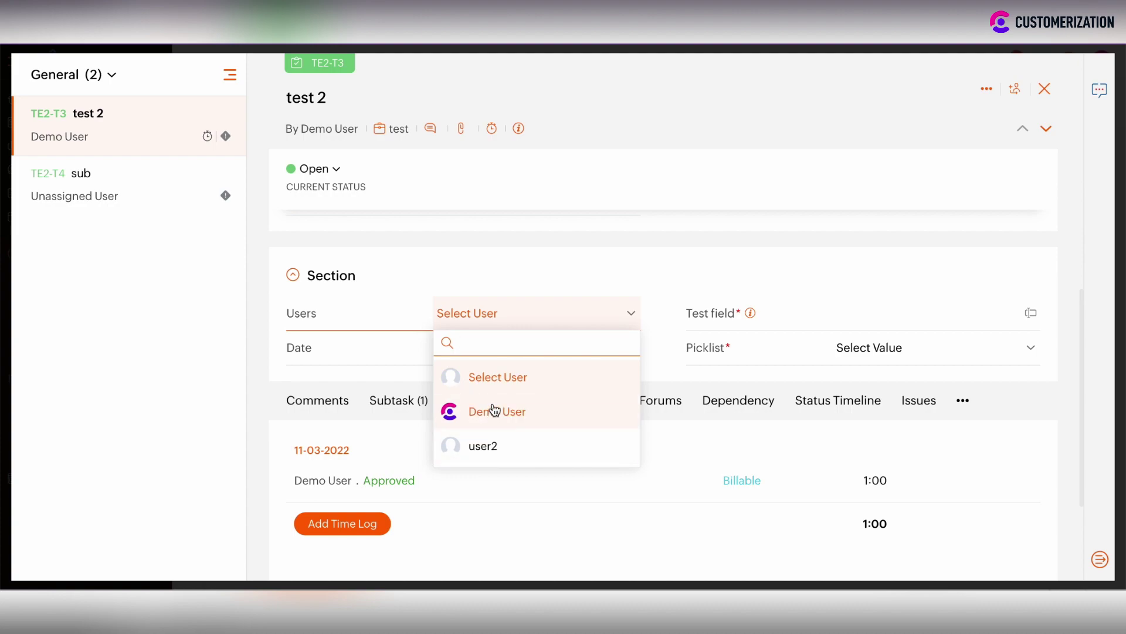
click(547, 273)
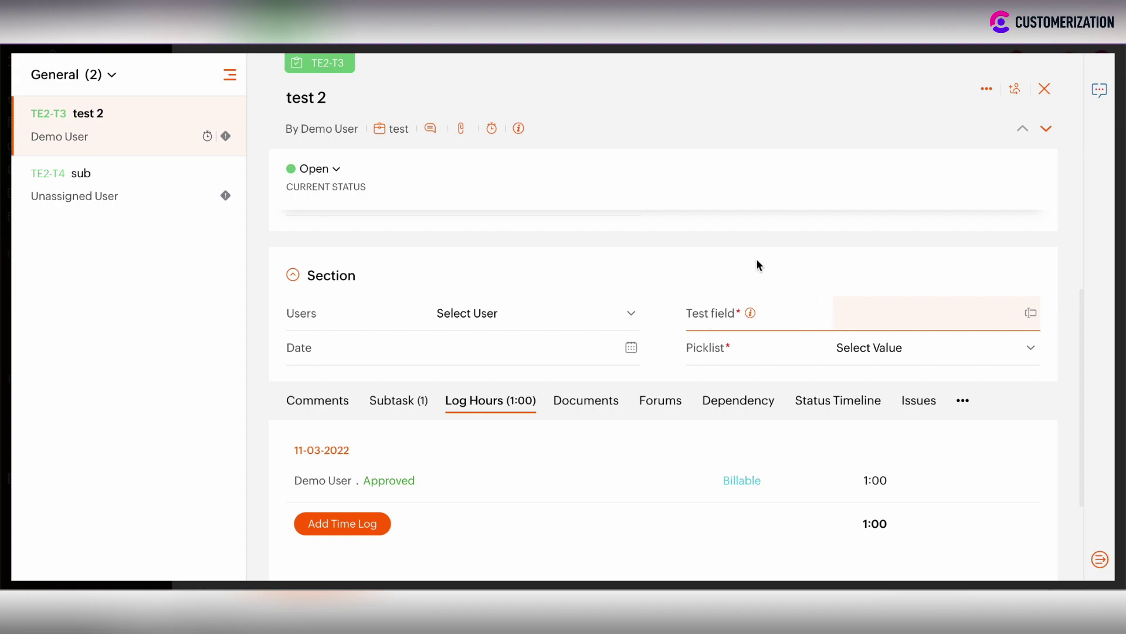
click(631, 349)
click(559, 470)
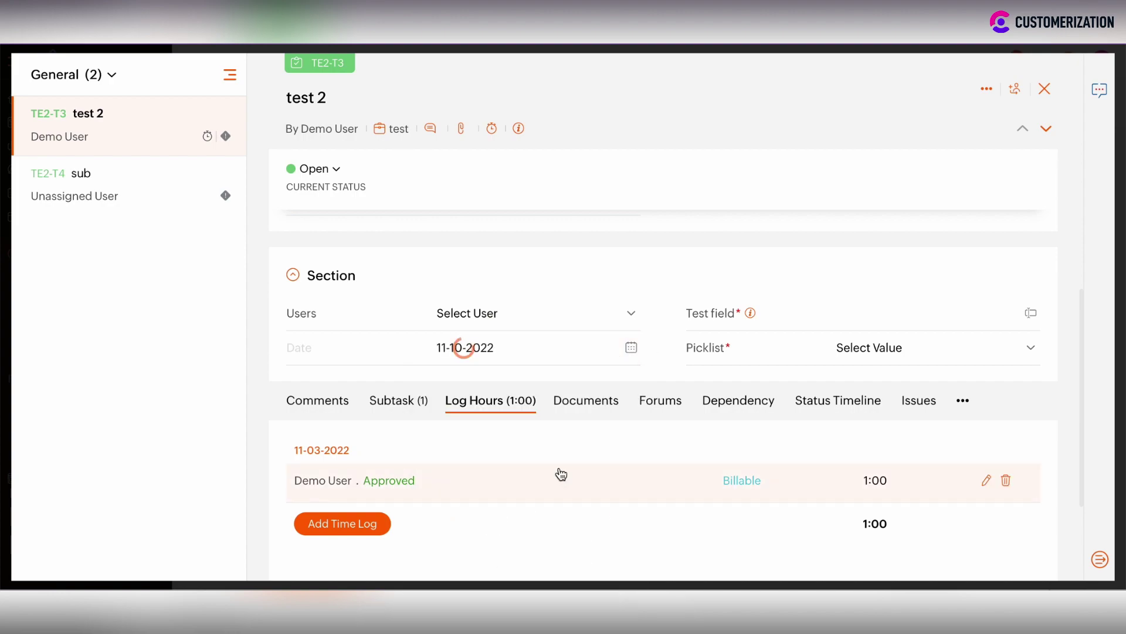
click(882, 354)
click(853, 472)
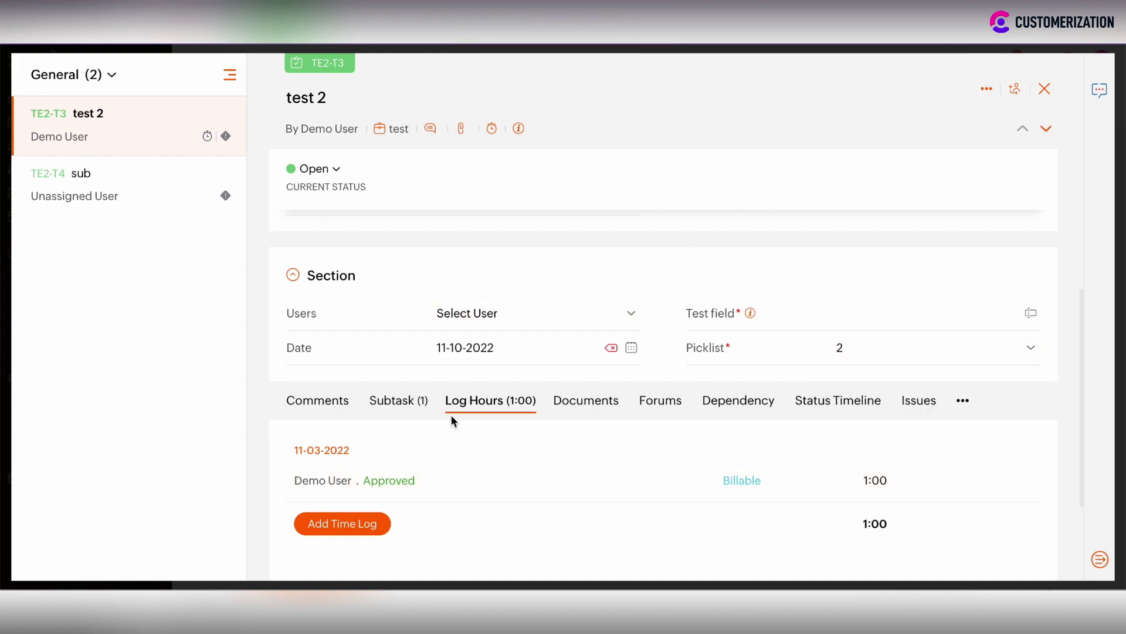
Close the test 2 task panel to return to the Kanban board.
click(1045, 88)
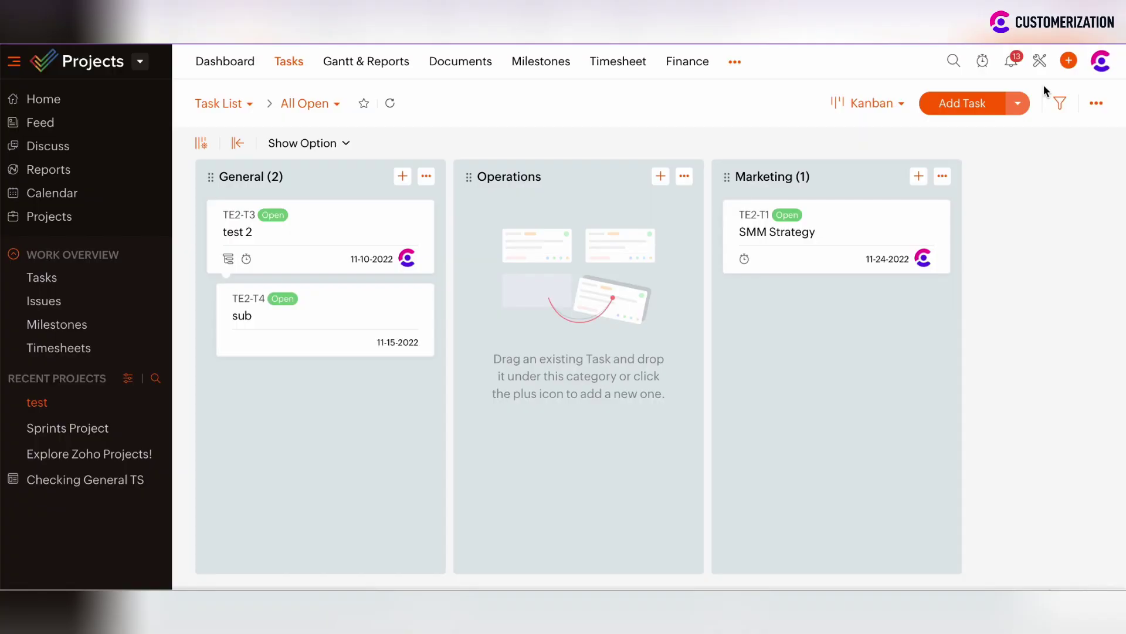